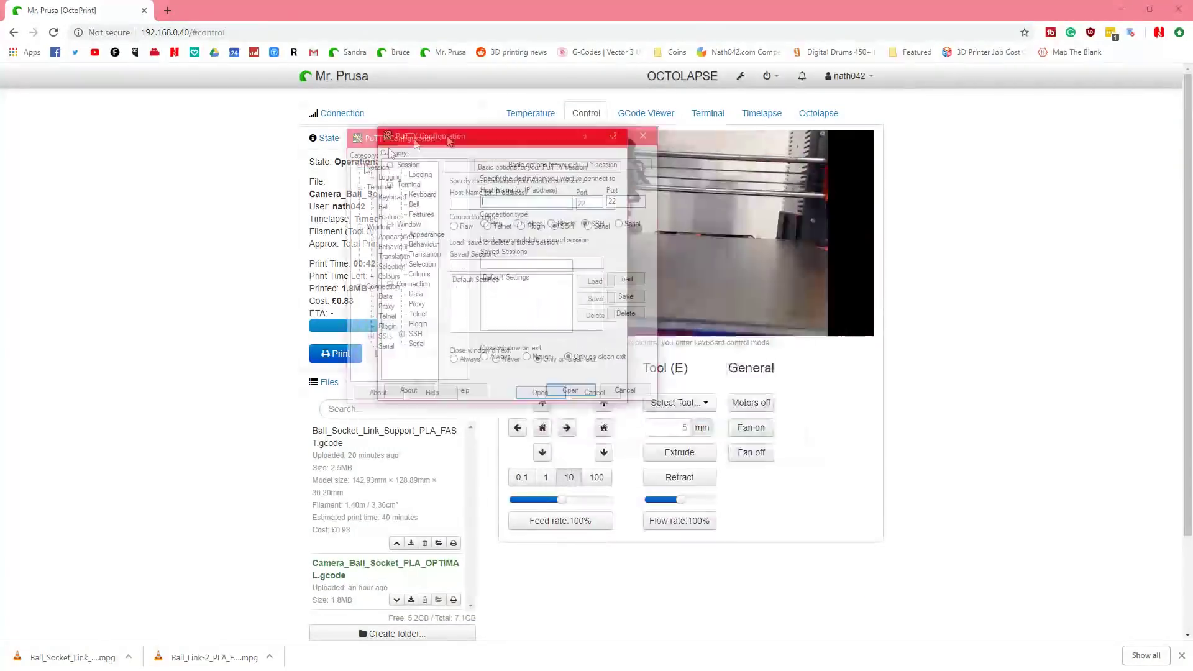
# Reposition the PuTTY Configuration window over the OctoPrint page.
pyautogui.moveTo(451, 140); pyautogui.dragTo(472, 132)
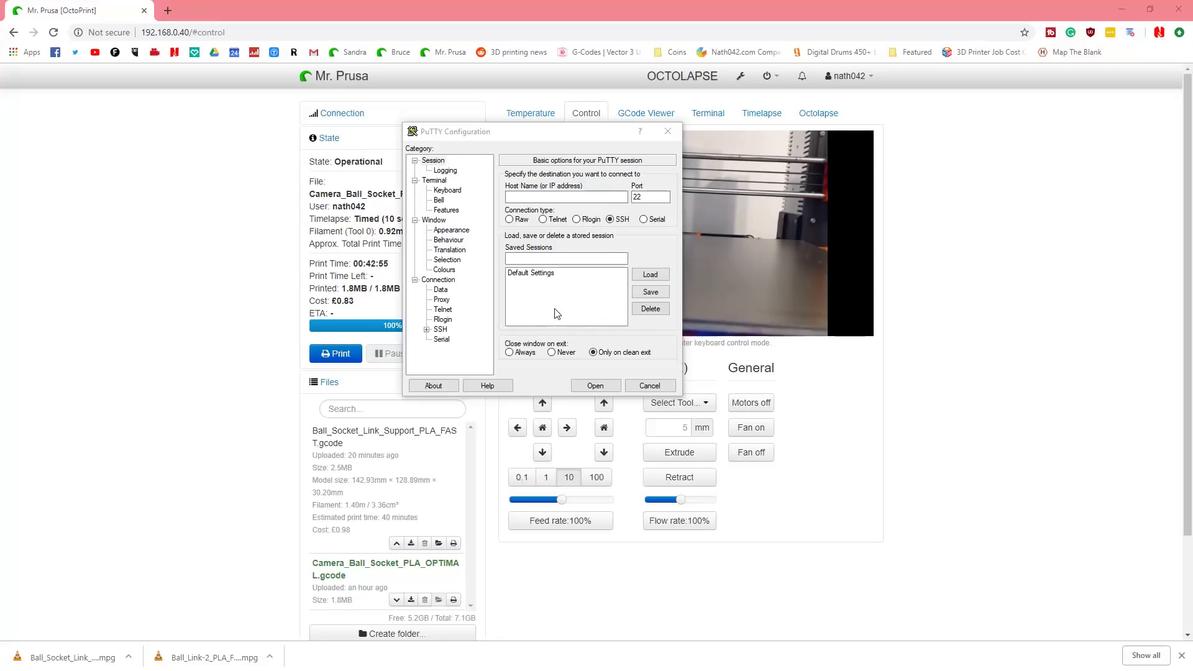
# Paste the OctoPrint address into Host Name, trimmed to 192.168.0.40, and connect via SSH port 22.
pyautogui.click(193, 34)
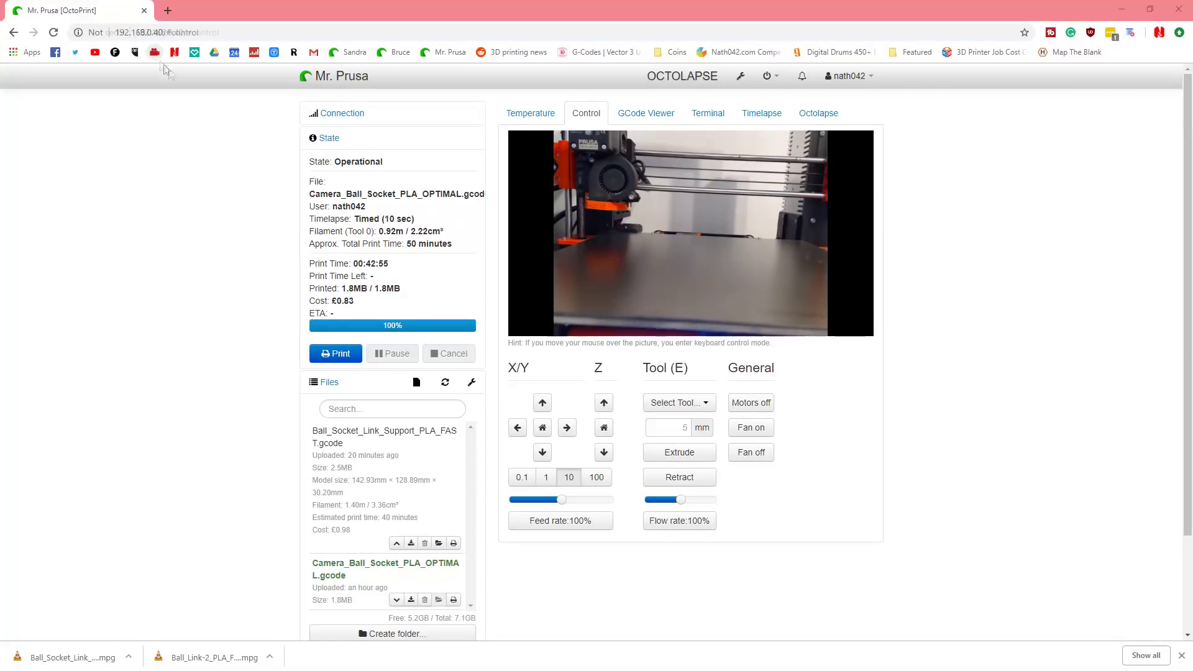
pyautogui.hotkey('alt', 'Tab')
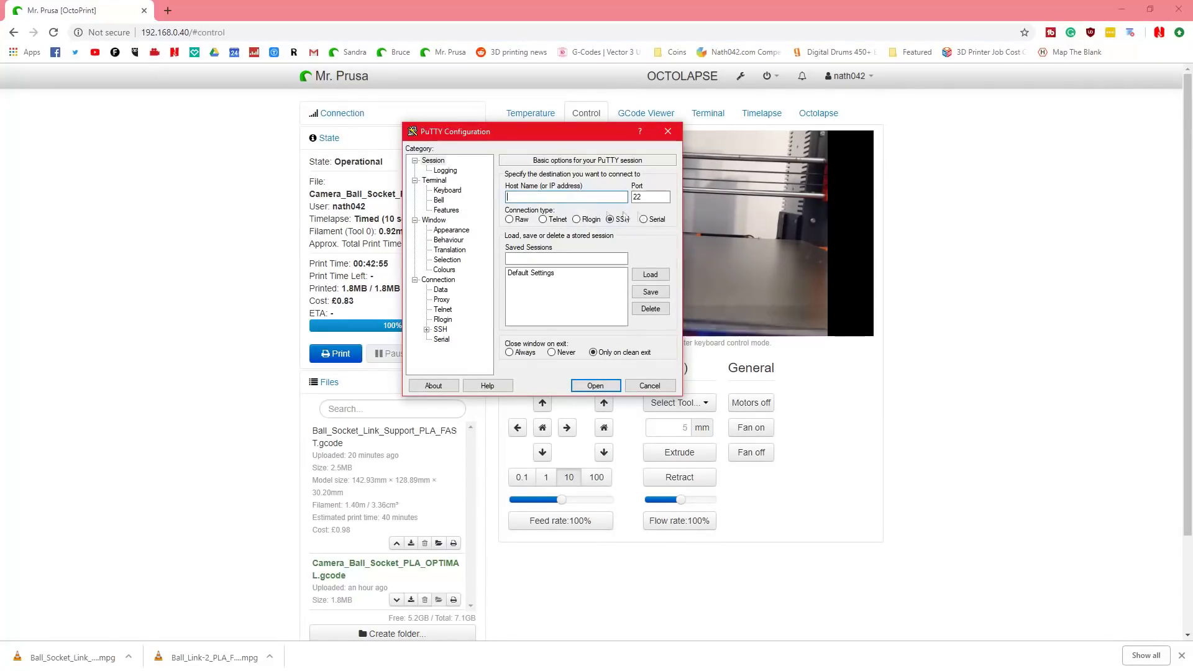
pyautogui.write('http://192.168.0.40/')
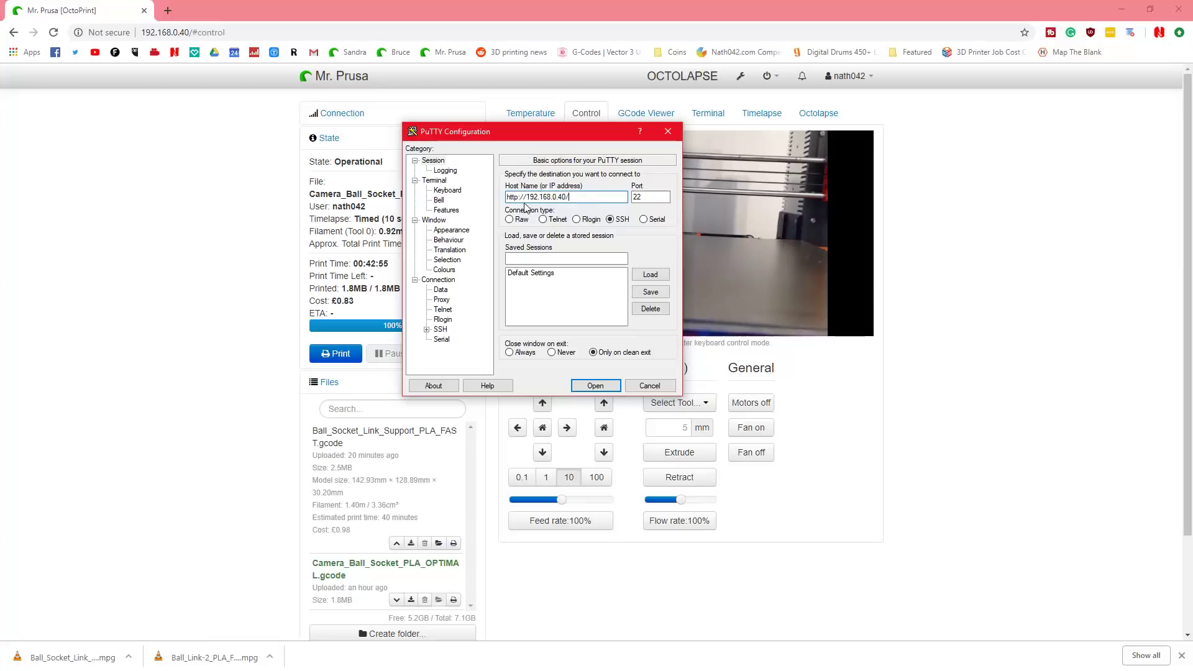
pyautogui.press('BackSpace')
pyautogui.moveTo(529, 196); pyautogui.dragTo(448, 202)
pyautogui.write('1')
pyautogui.click(594, 385)
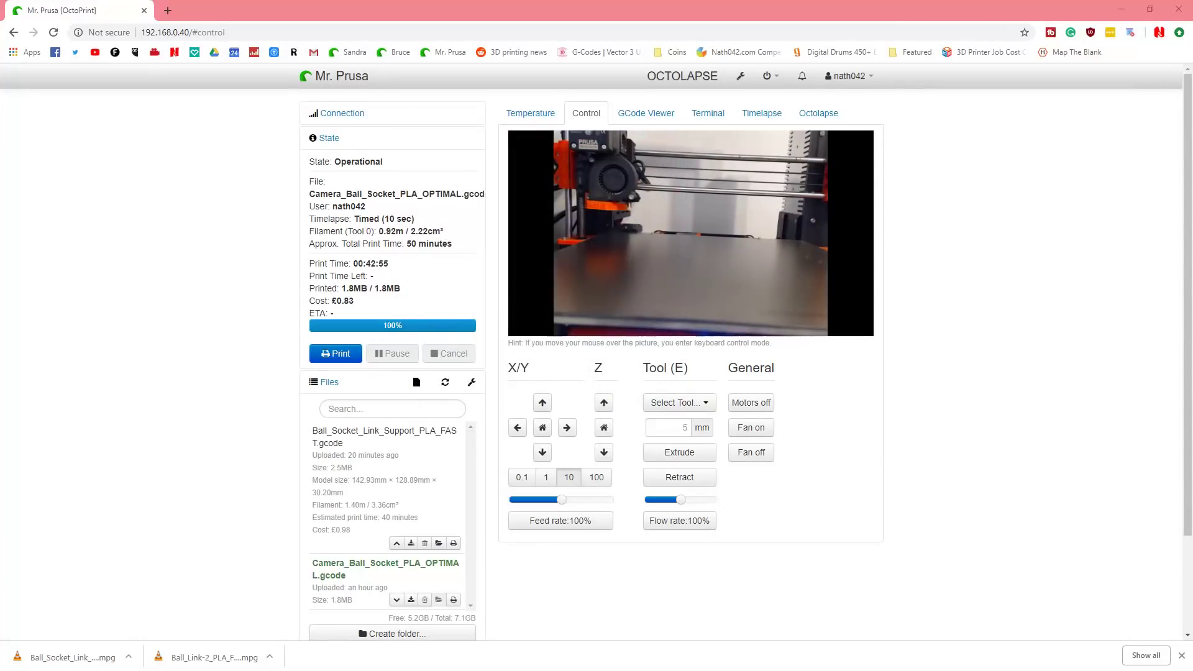
# Center the terminal and log in to the OctoPi as pi with the account password.
pyautogui.moveTo(25, 156); pyautogui.dragTo(613, 159)
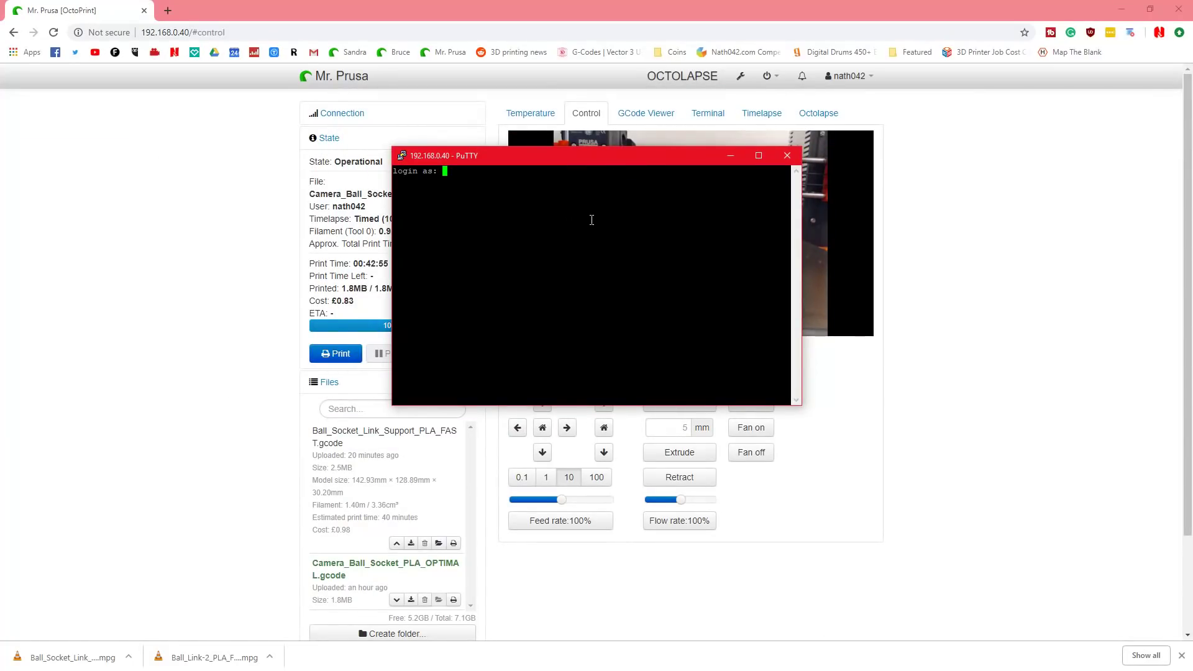
pyautogui.write('pi')
pyautogui.press('Return')
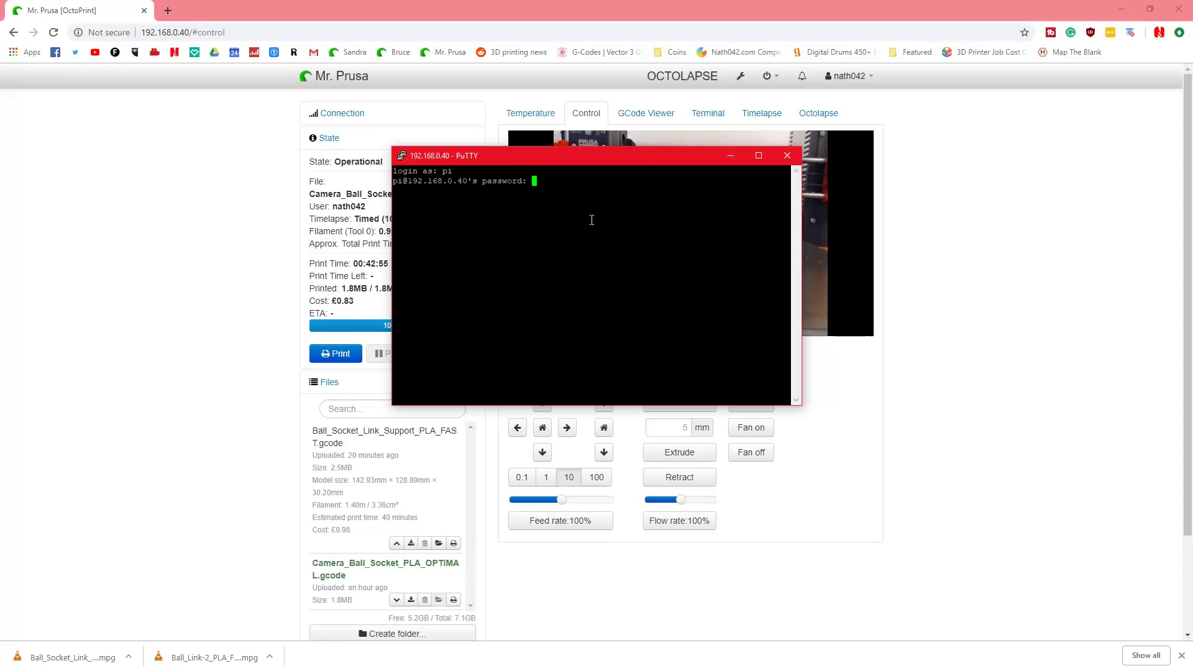
pyautogui.press('Return')
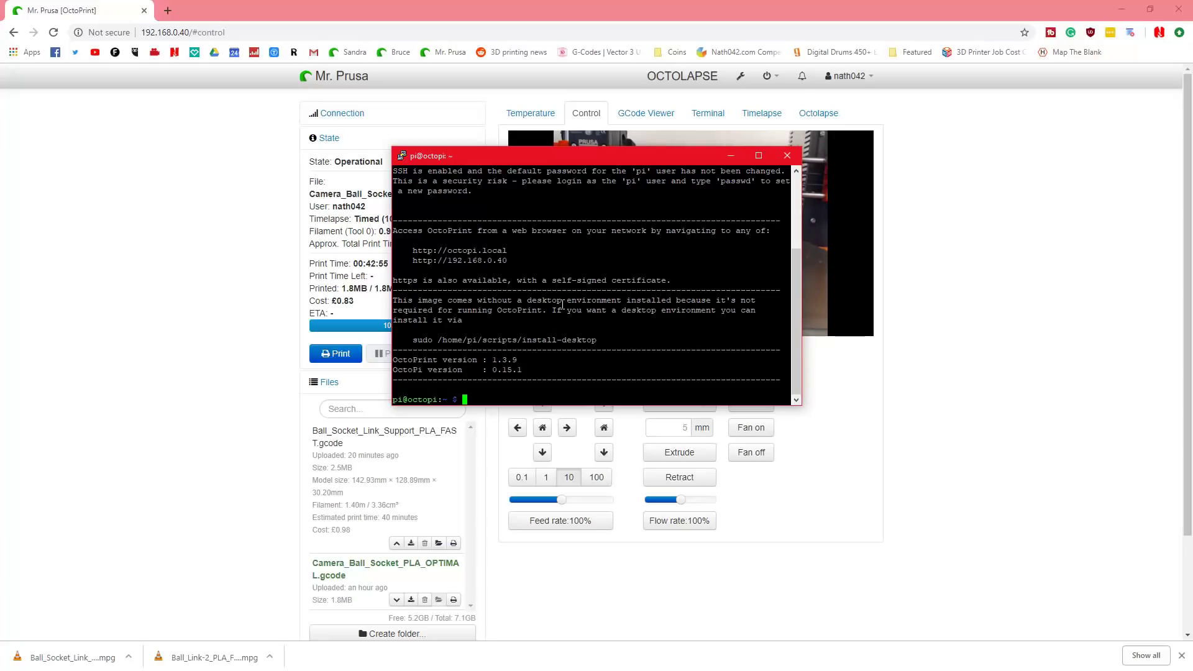
# Run sudo apt-get update, supplying the sudo password, until package lists finish reading.
pyautogui.write('sudo apt-get update')
pyautogui.press('Return')
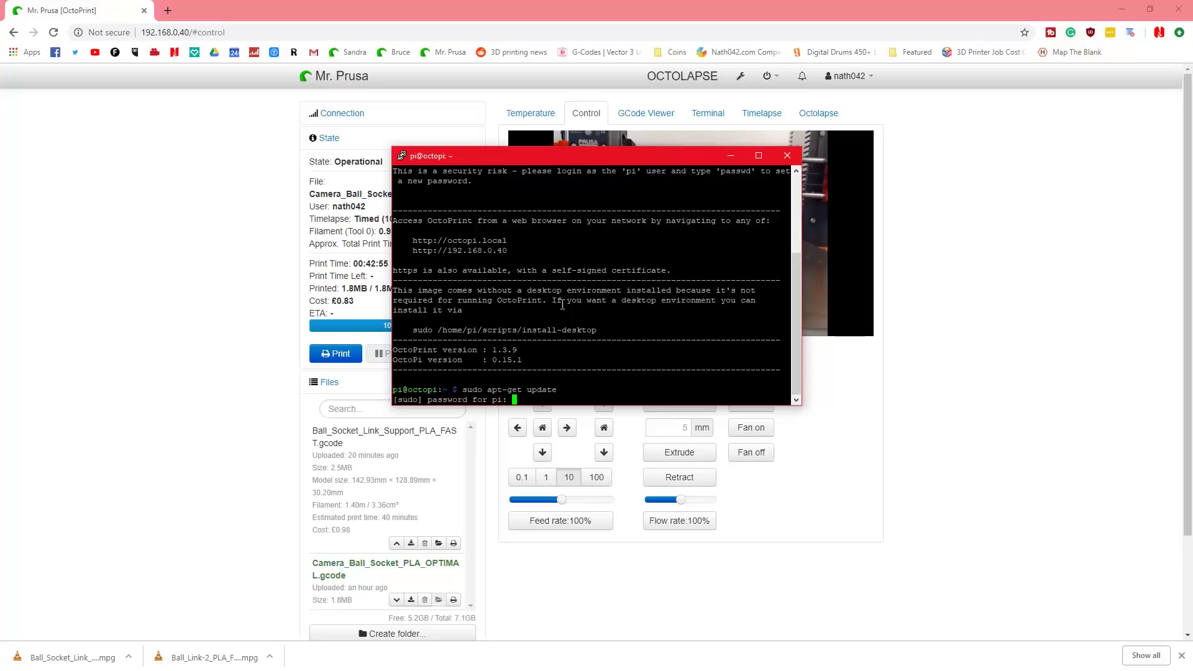
pyautogui.press('Return')
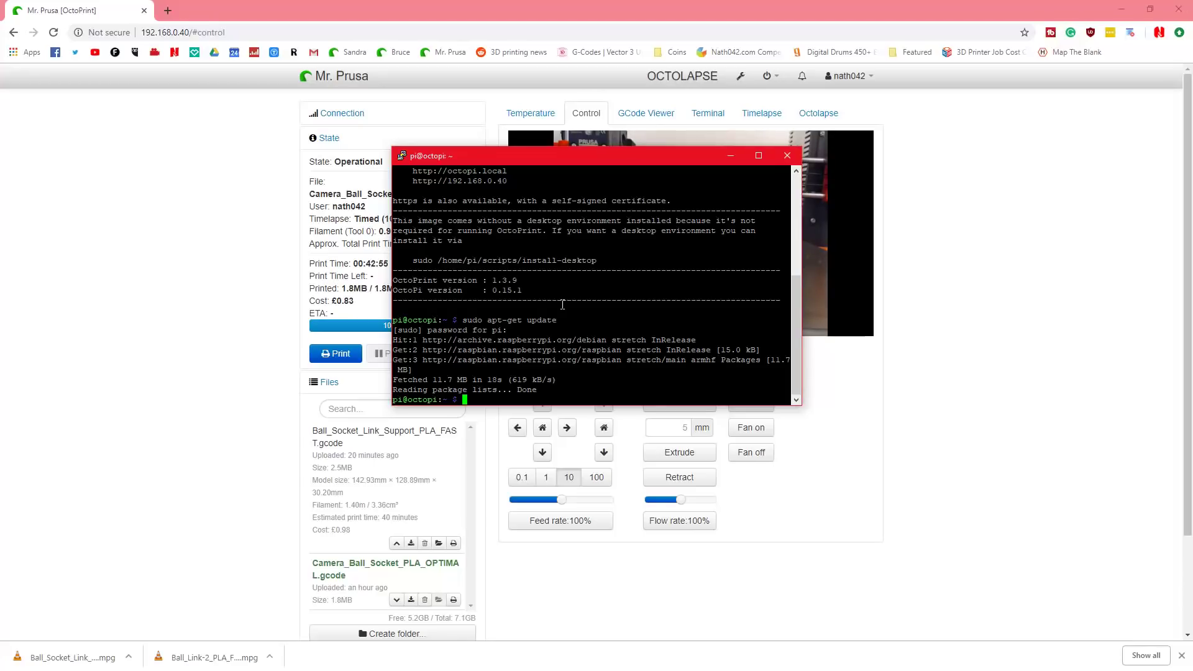
# Run sudo apt-get install avrdude, which reports 6.3+r1425-1+rpt1 is already the newest version.
pyautogui.write('sudo apt-get install avrdude')
pyautogui.press('Left')
pyautogui.press('Left')
pyautogui.press('Left')
pyautogui.press('Left')
pyautogui.press('Left')
pyautogui.press('Left')
pyautogui.press('Left')
pyautogui.press('Left')
pyautogui.press('Left')
pyautogui.press('Left')
pyautogui.press('Left')
pyautogui.press('Left')
pyautogui.press('Left')
pyautogui.press('Left')
pyautogui.press('Left')
pyautogui.press('Left')
pyautogui.press('Left')
pyautogui.press('Left')
pyautogui.press('Left')
pyautogui.press('Left')
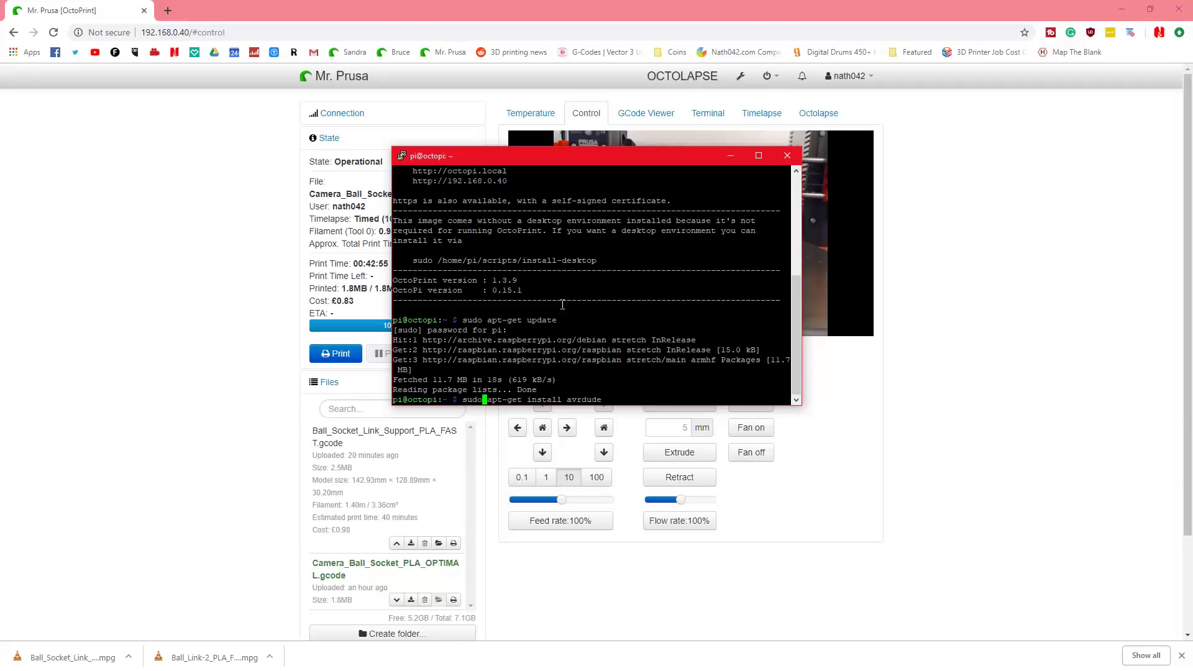
pyautogui.press('Right')
pyautogui.press('Right')
pyautogui.press('Right')
pyautogui.press('Right')
pyautogui.press('Right')
pyautogui.press('Right')
pyautogui.press('Right')
pyautogui.press('Right')
pyautogui.press('Right')
pyautogui.press('Right')
pyautogui.press('Right')
pyautogui.press('Right')
pyautogui.press('Right')
pyautogui.press('Right')
pyautogui.press('Right')
pyautogui.press('Right')
pyautogui.press('Left')
pyautogui.press('Left')
pyautogui.press('Left')
pyautogui.press('Left')
pyautogui.press('Left')
pyautogui.press('Left')
pyautogui.press('Right')
pyautogui.press('Return')
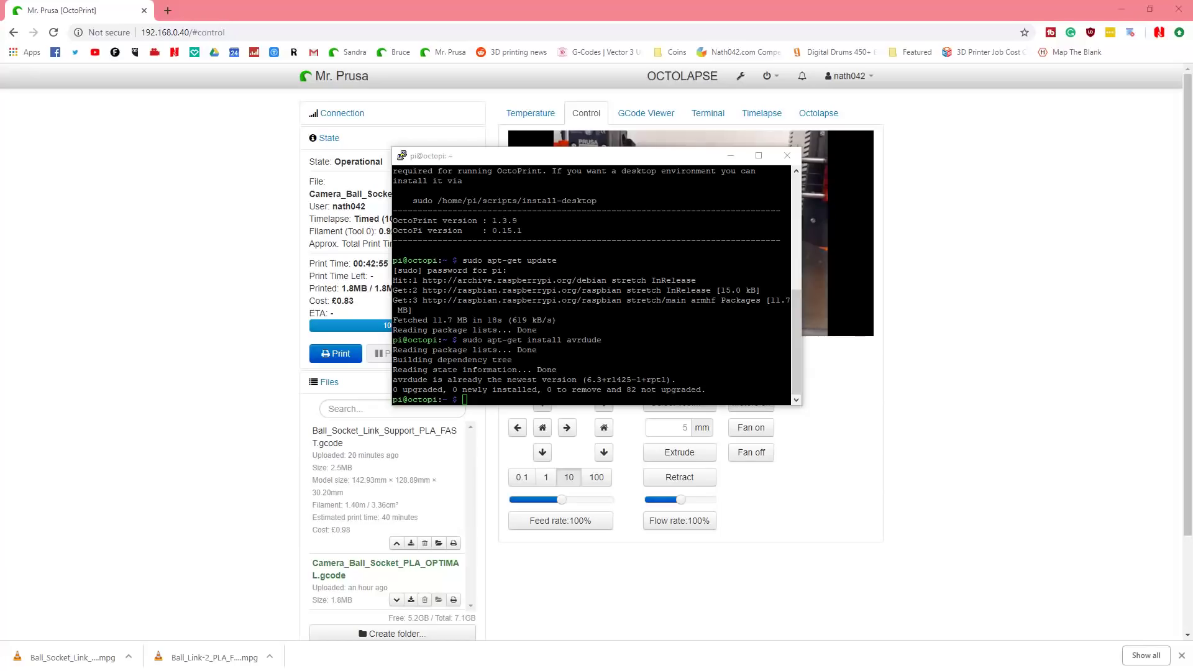
# Minimise PuTTY and reach Plugin Manager's Install new Plugins dialog via Settings and Get More.
pyautogui.click(730, 156)
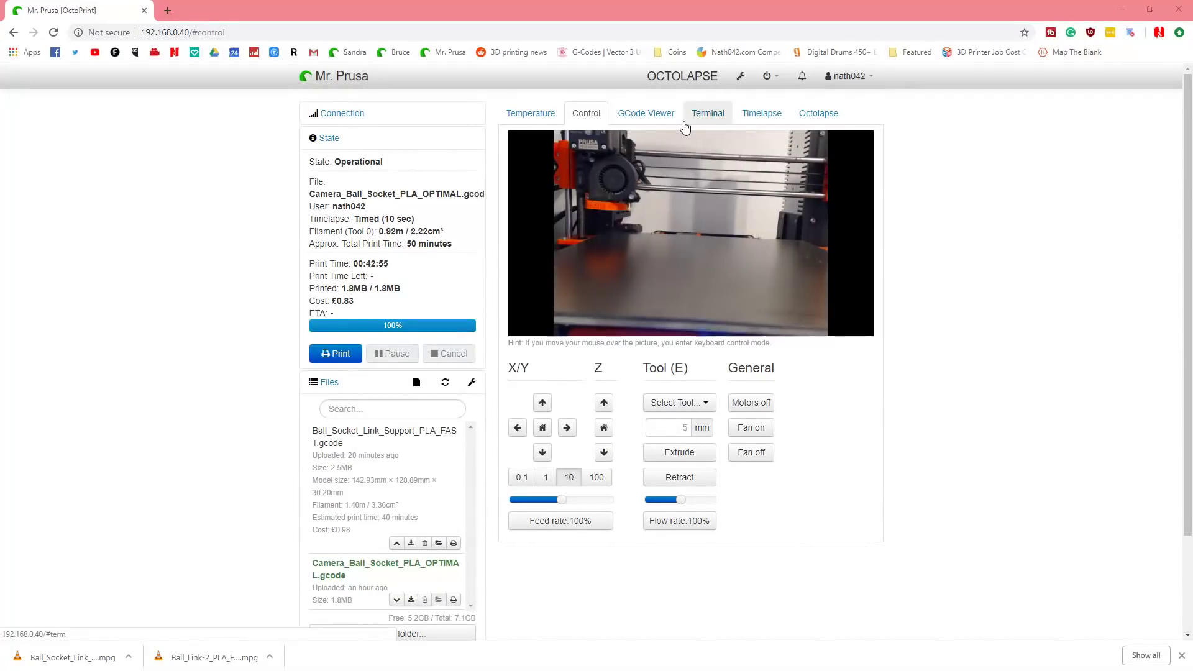
pyautogui.click(741, 76)
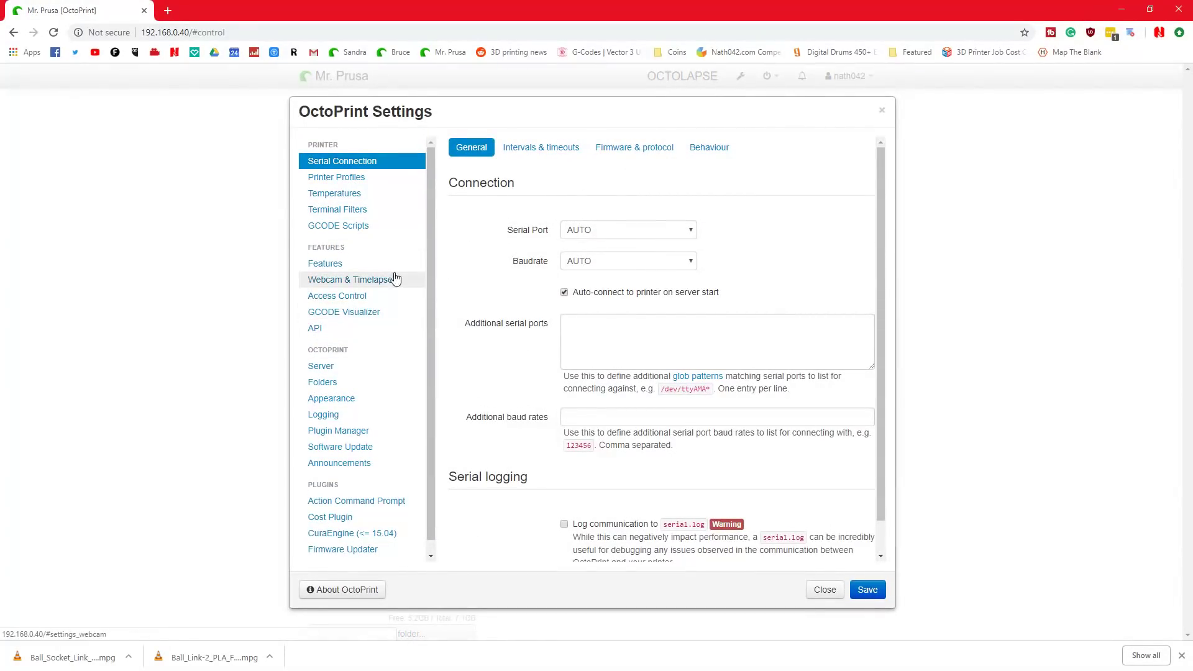
pyautogui.scroll(-1, 389, 284)
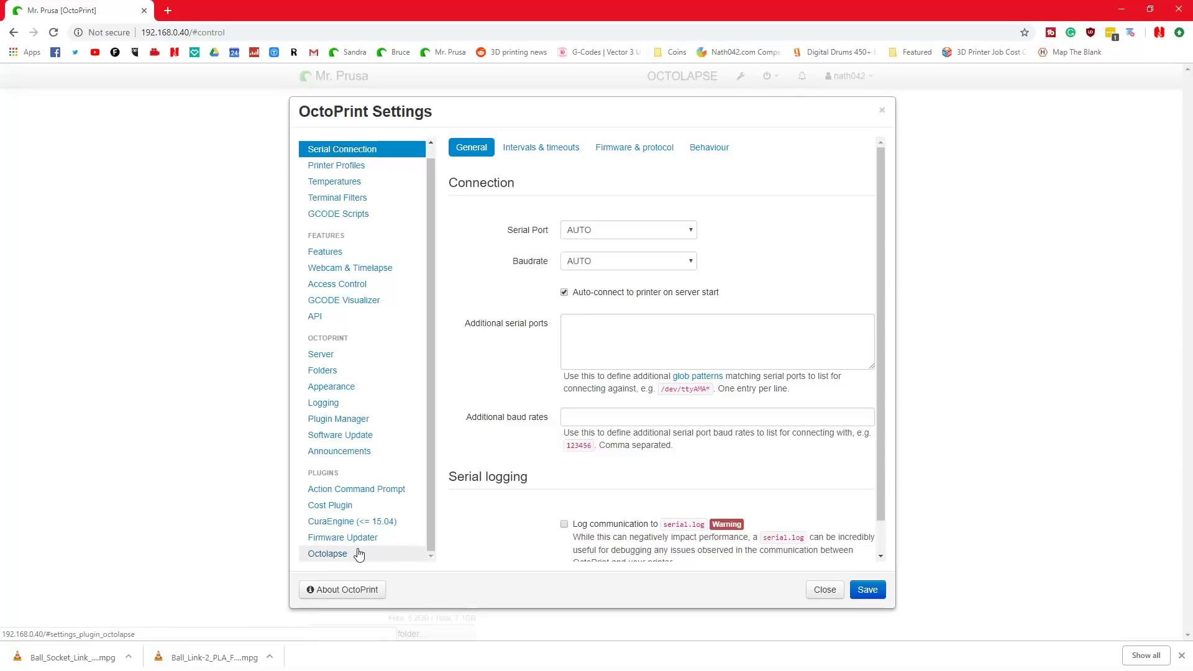
pyautogui.click(355, 426)
pyautogui.click(665, 465)
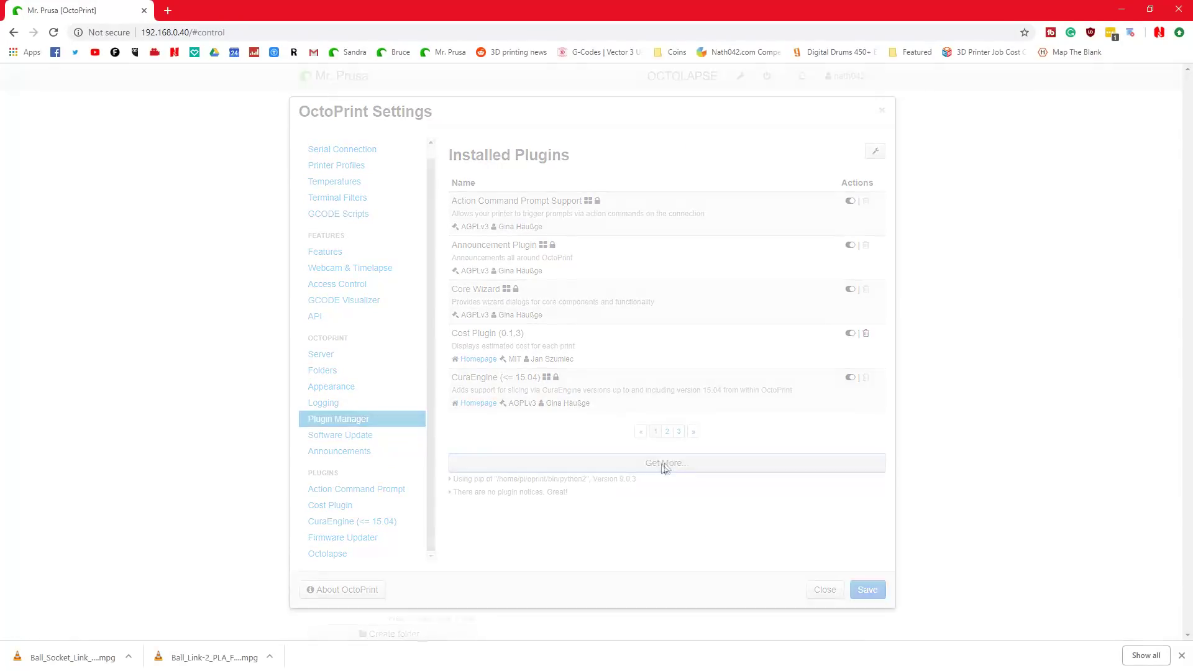
pyautogui.click(577, 203)
# Search the plugin repository for 'firmware' and scroll through the results.
pyautogui.write('firmw')
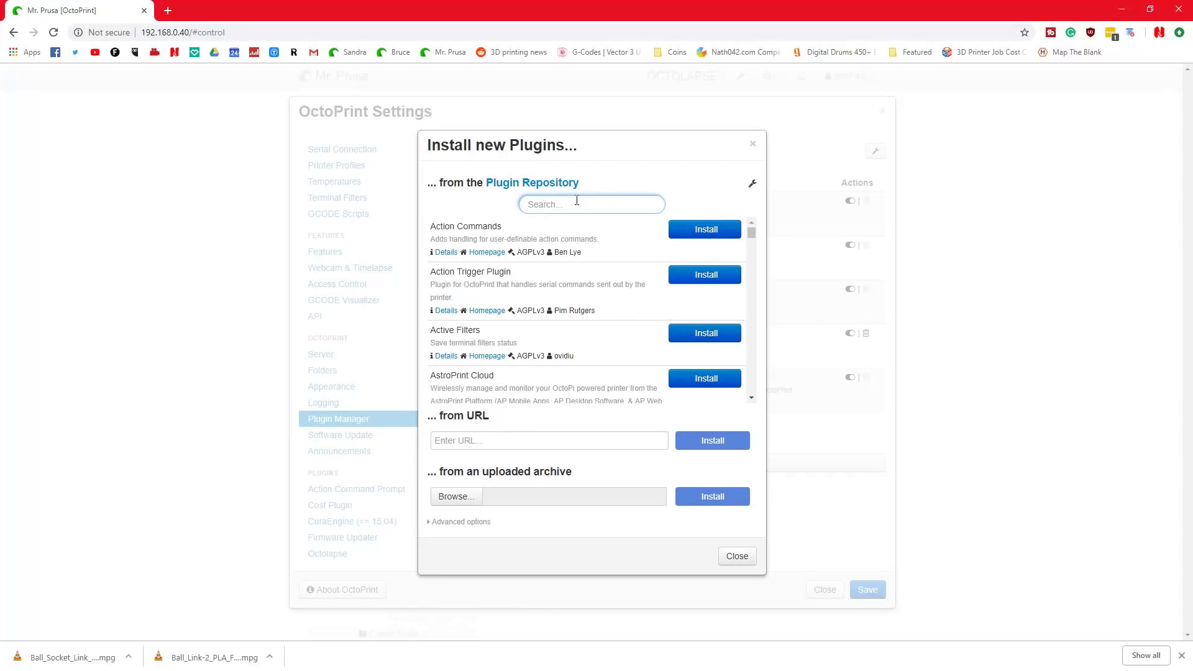
pyautogui.write('are updater')
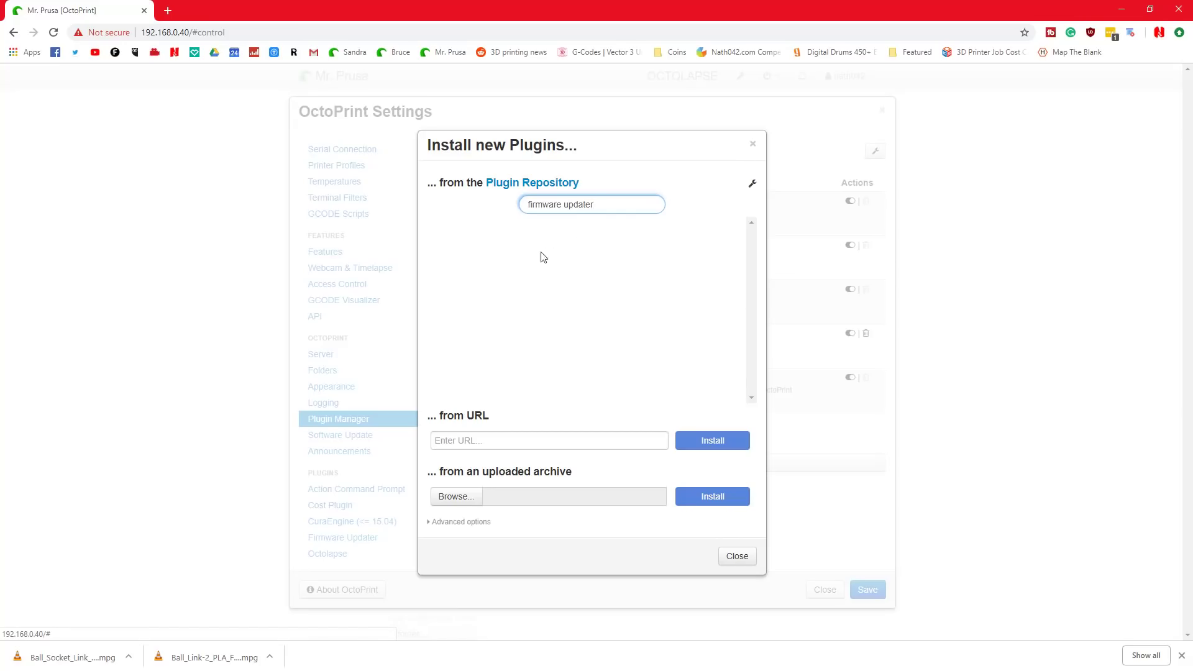
pyautogui.press('BackSpace')
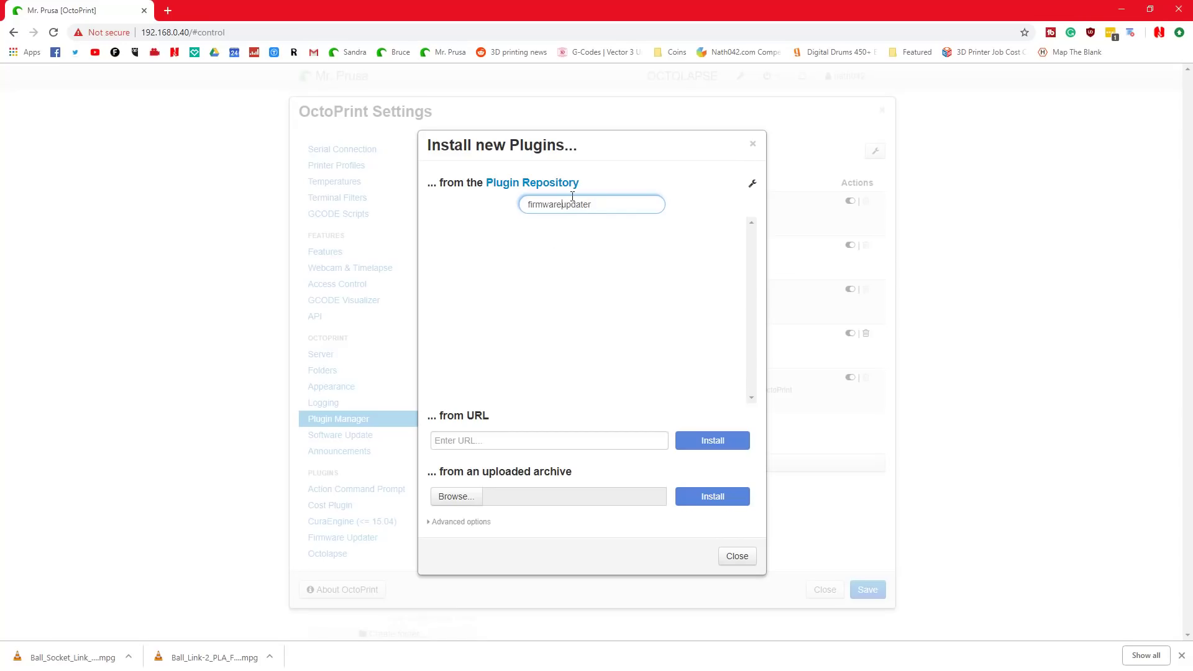
pyautogui.press('Delete')
pyautogui.press('Delete')
pyautogui.press('Delete')
pyautogui.press('Delete')
pyautogui.press('Delete')
pyautogui.press('Delete')
pyautogui.press('Delete')
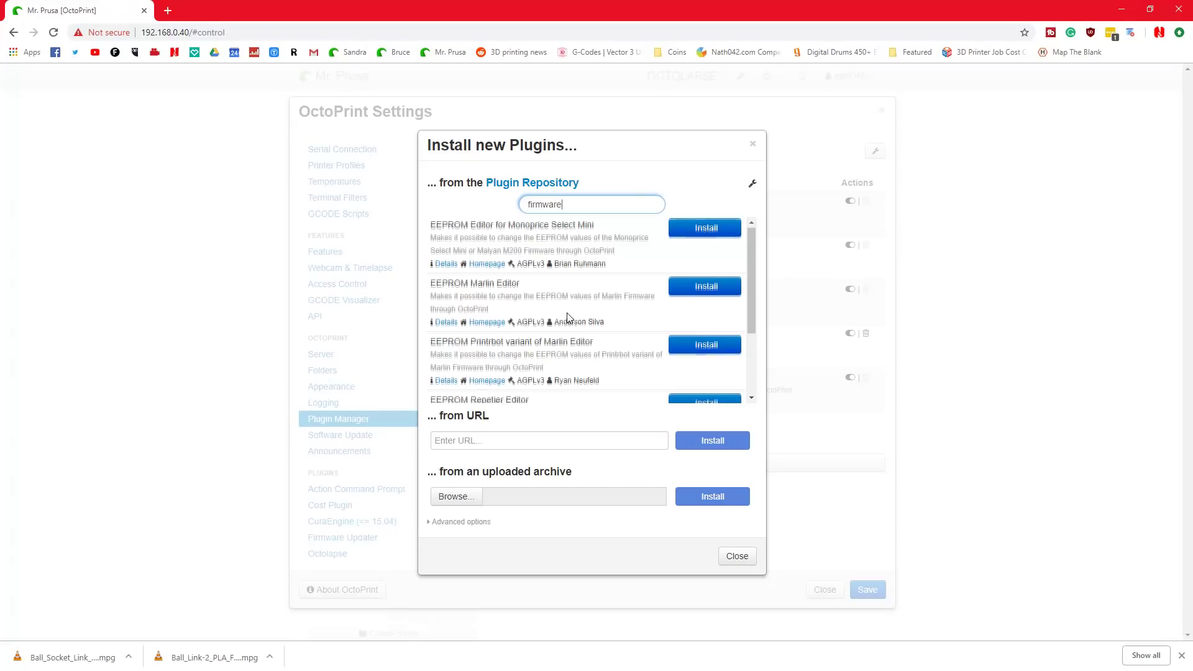
pyautogui.scroll(-2, 568, 318)
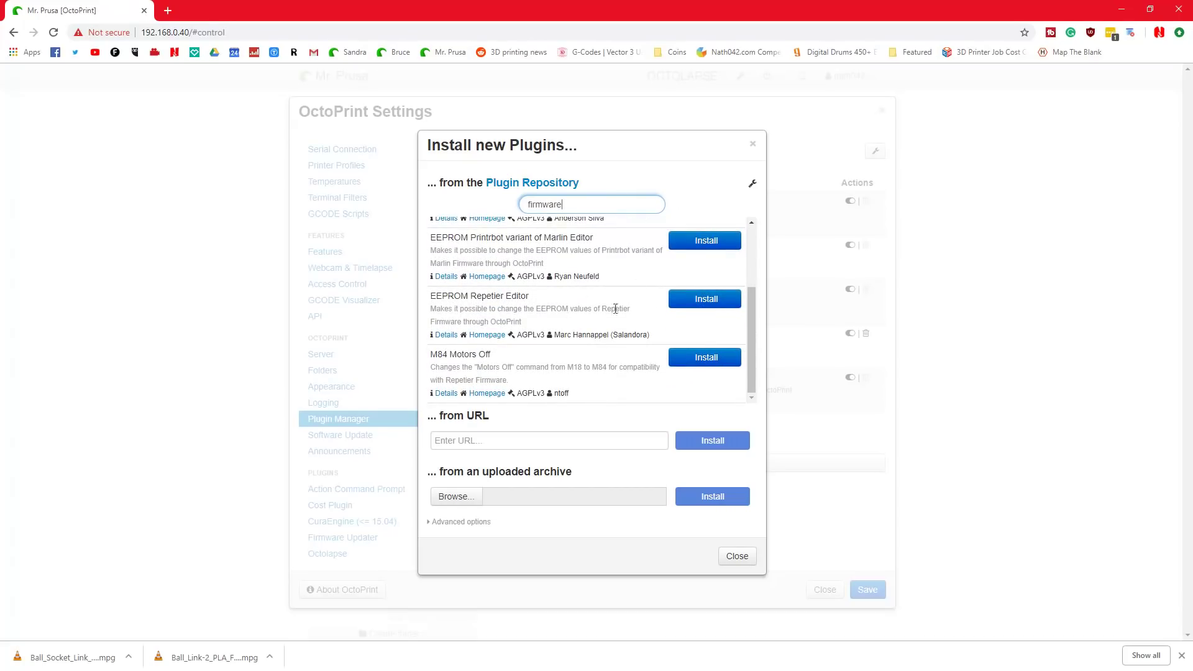
pyautogui.scroll(2, 612, 308)
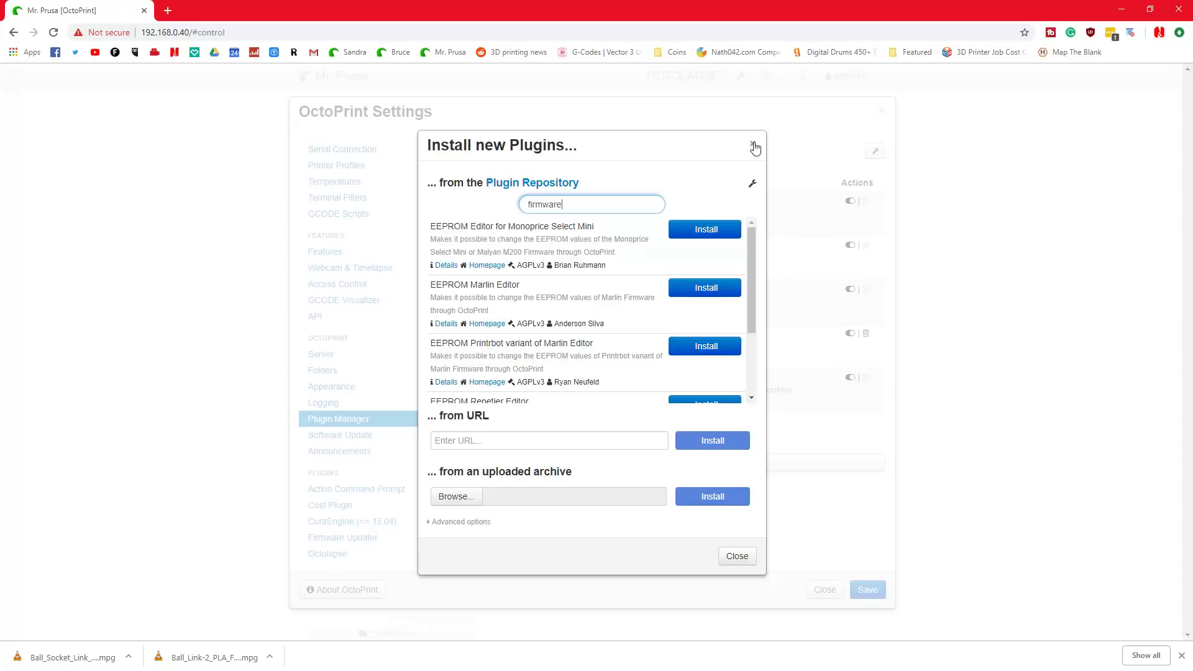
# Close the plugin search dialog and go to the Firmware Updater settings page.
pyautogui.click(754, 146)
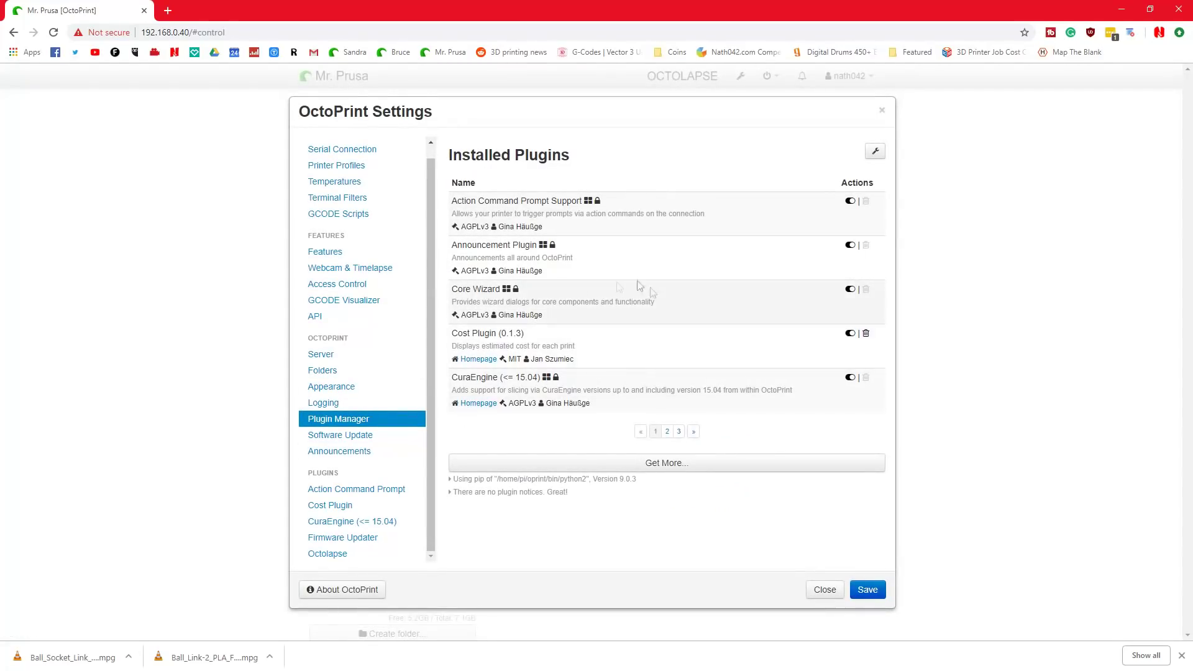
pyautogui.click(634, 464)
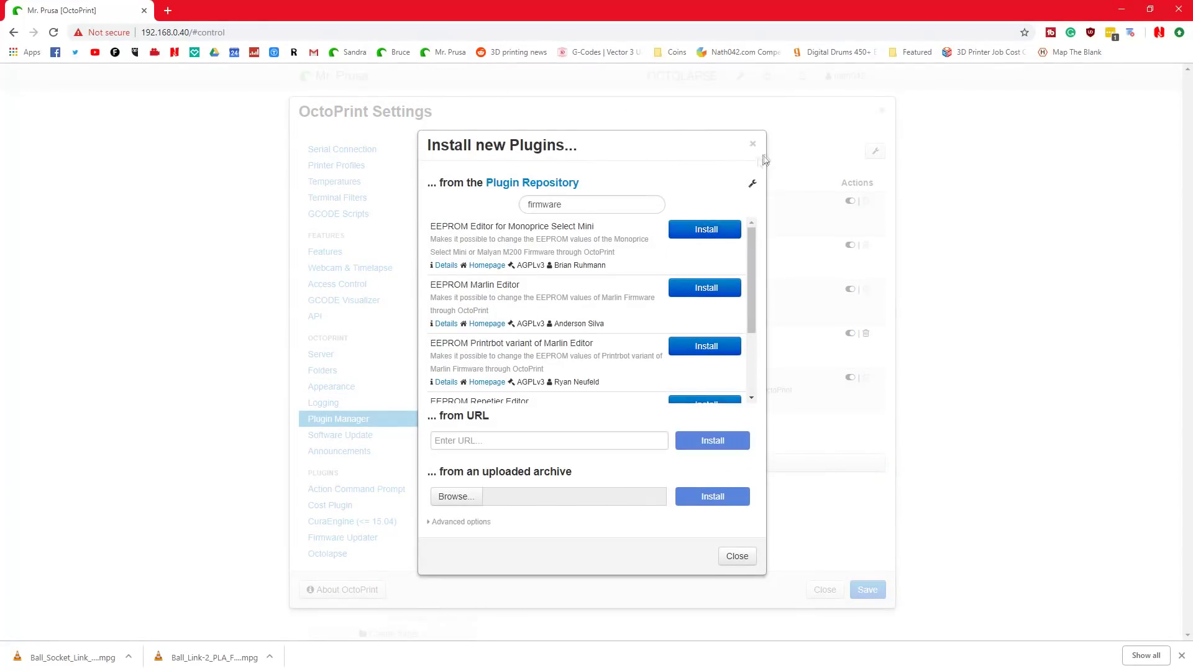
pyautogui.click(802, 148)
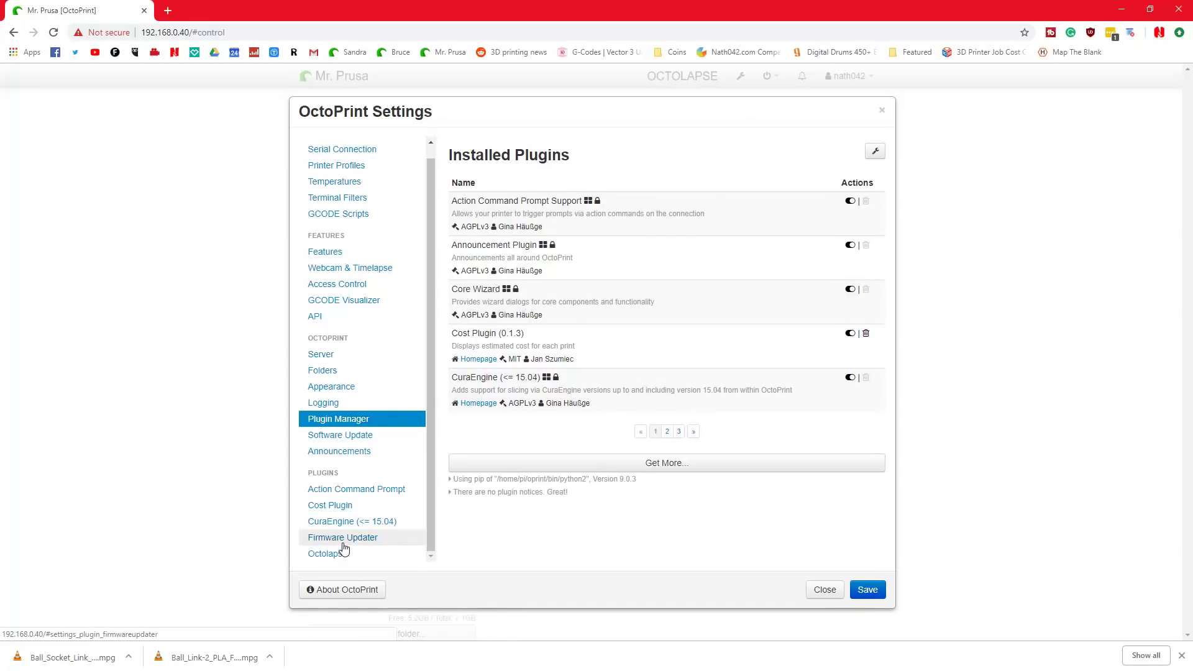
pyautogui.click(363, 539)
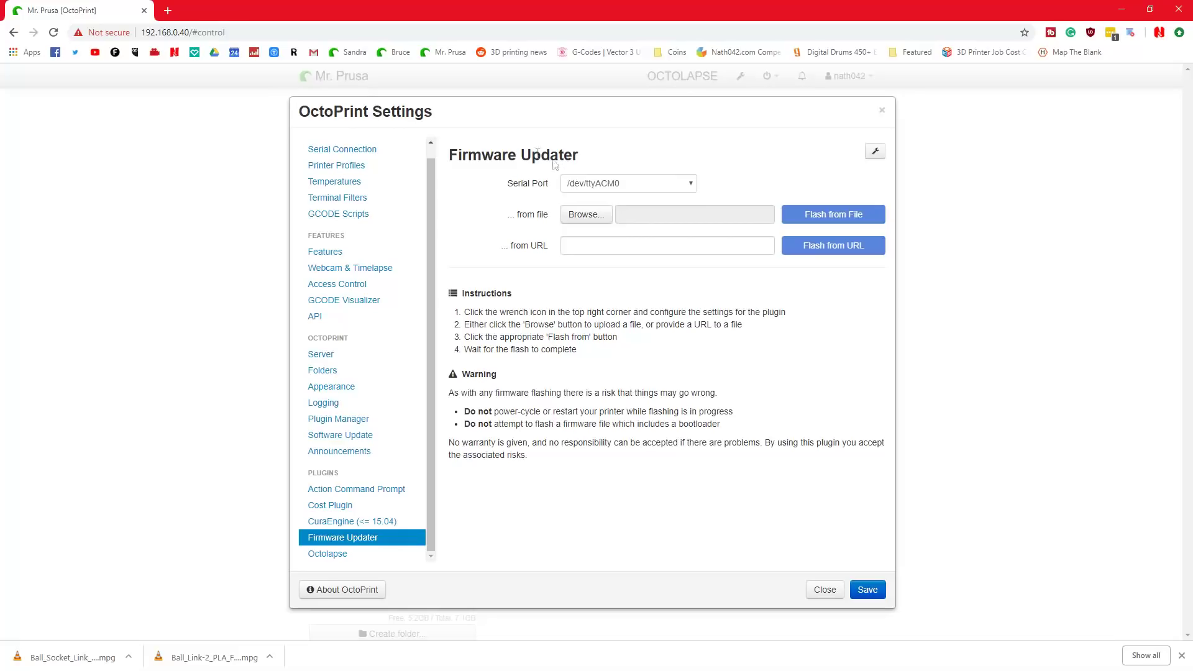
# Keep /dev/ttyACM0 as the serial port and dismiss the firmware file browser without choosing a file.
pyautogui.moveTo(464, 156); pyautogui.dragTo(581, 158)
pyautogui.click(601, 163)
pyautogui.click(614, 187)
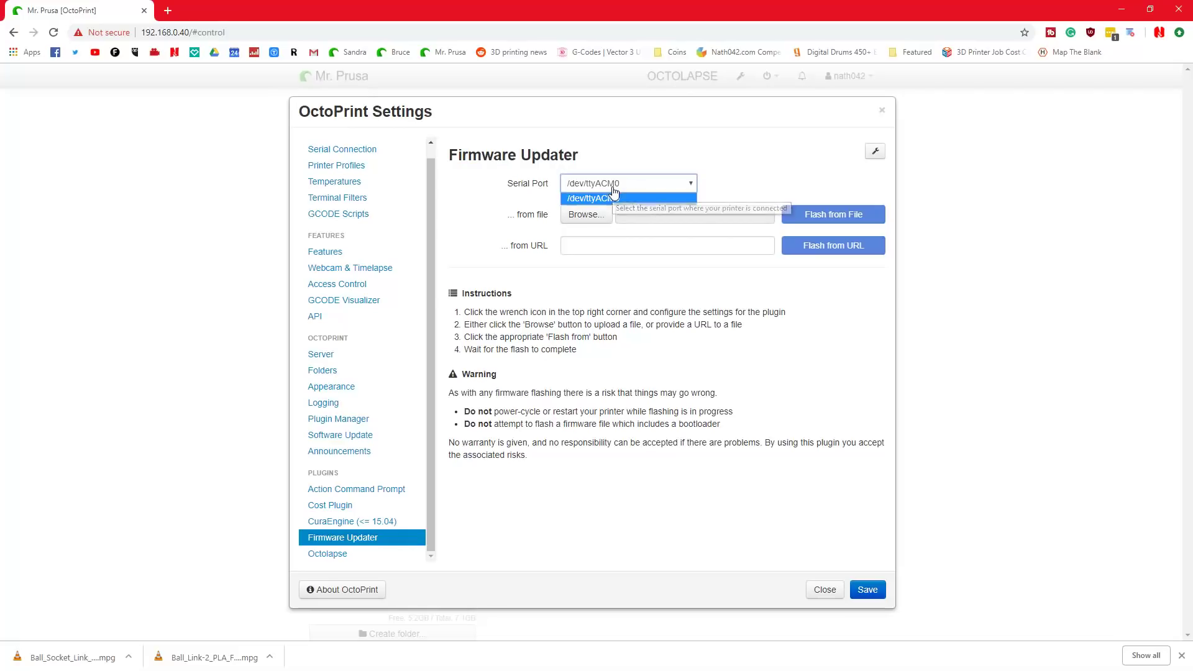
pyautogui.click(614, 188)
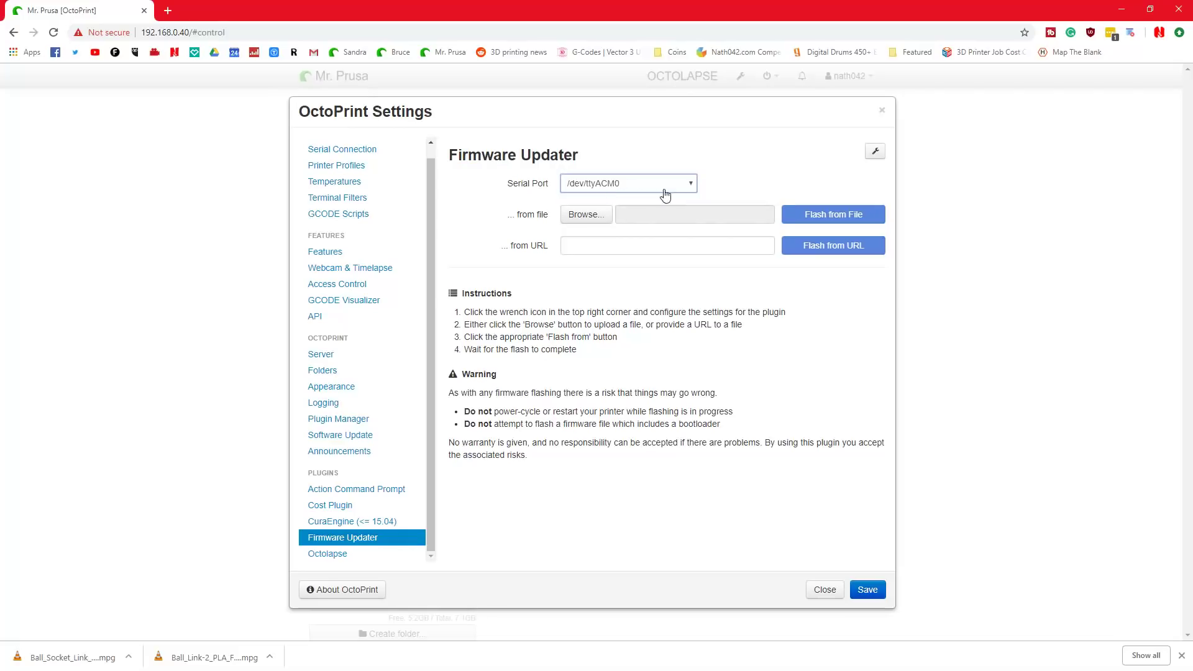
pyautogui.click(603, 214)
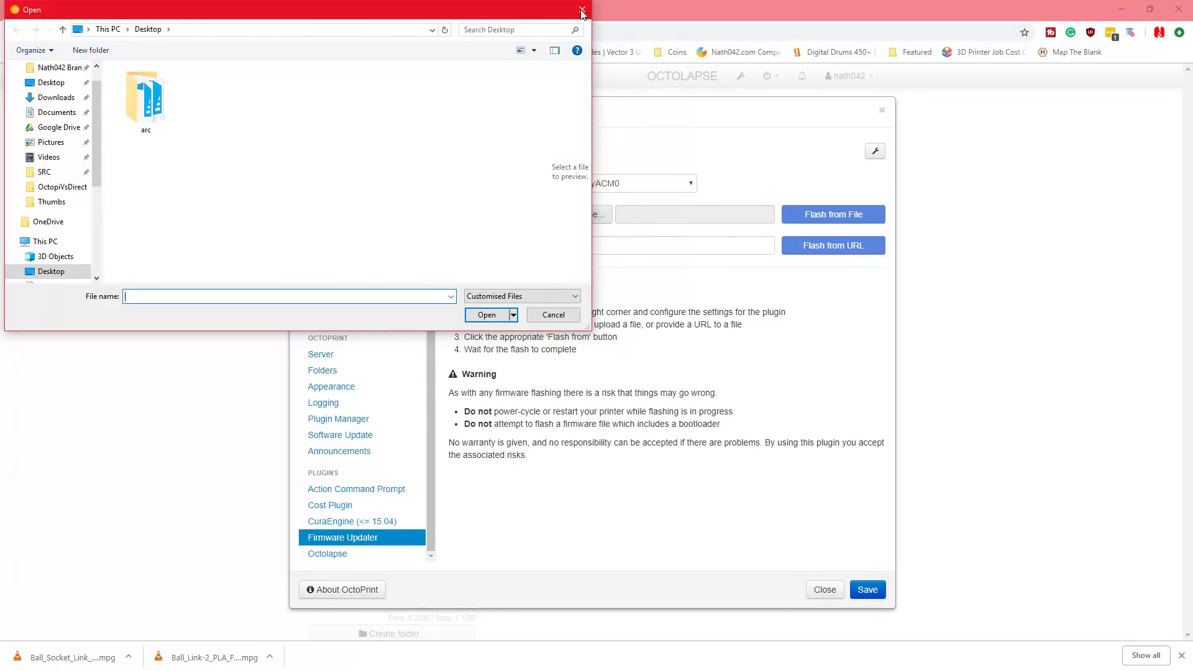
pyautogui.click(582, 10)
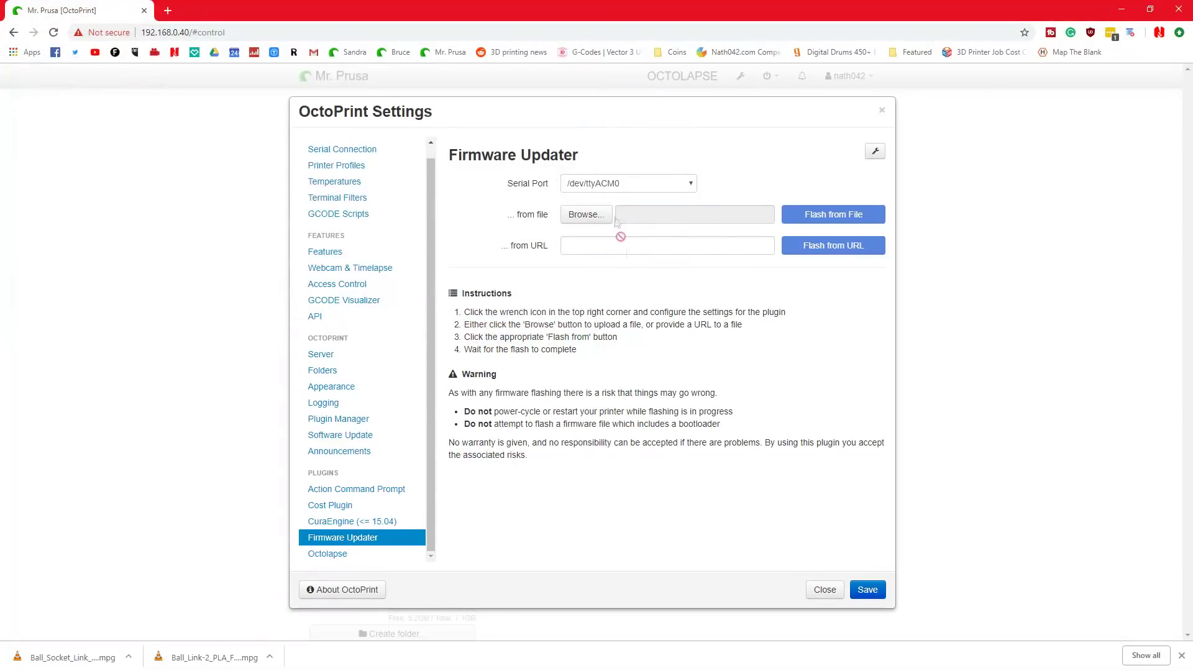
pyautogui.click(876, 155)
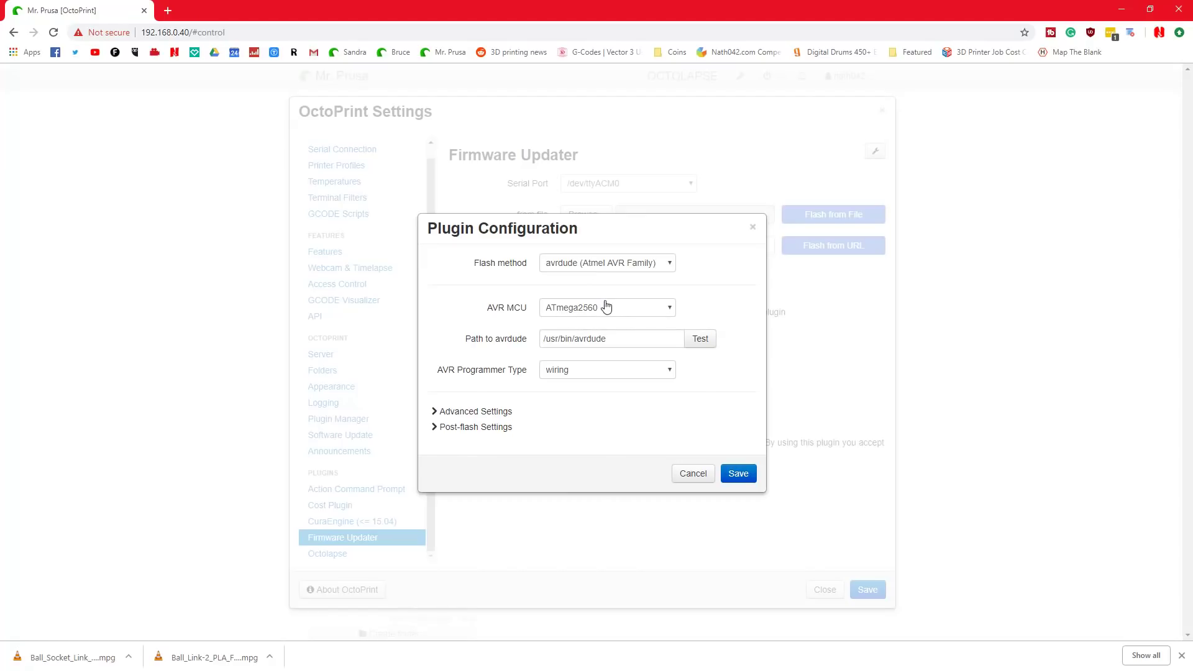
# Verify the /usr/bin/avrdude path, then save the avrdude, ATmega2560, wiring programmer configuration.
pyautogui.click(613, 340)
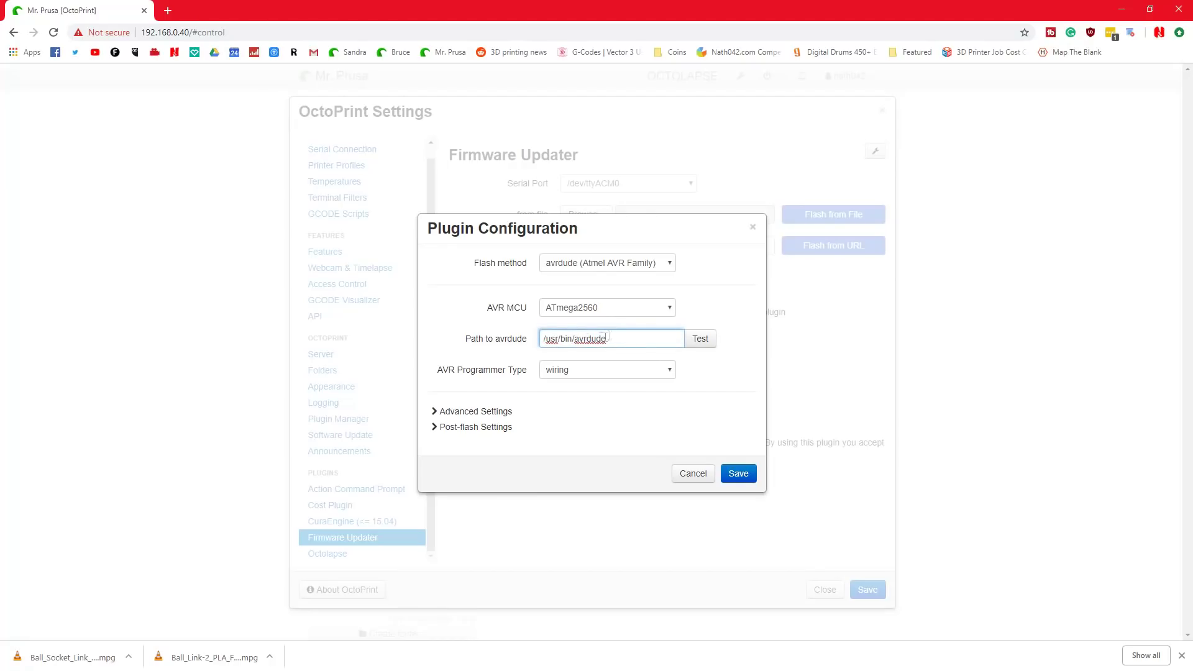
pyautogui.moveTo(619, 338); pyautogui.dragTo(446, 327)
pyautogui.click(623, 343)
pyautogui.click(576, 400)
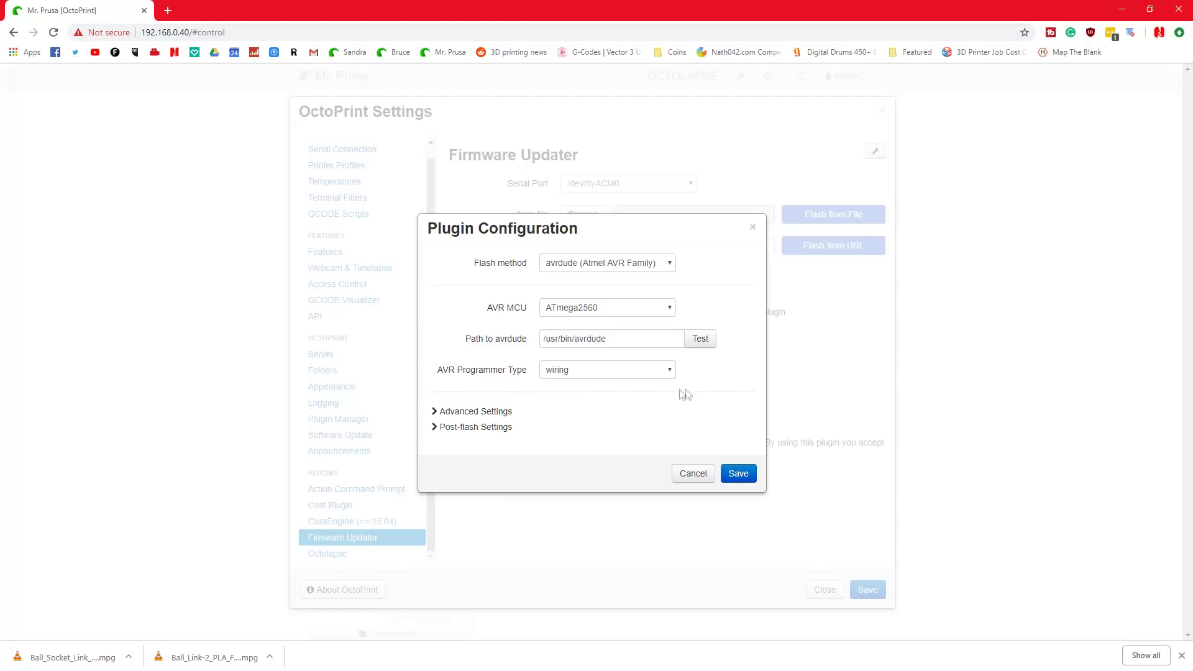
pyautogui.click(739, 474)
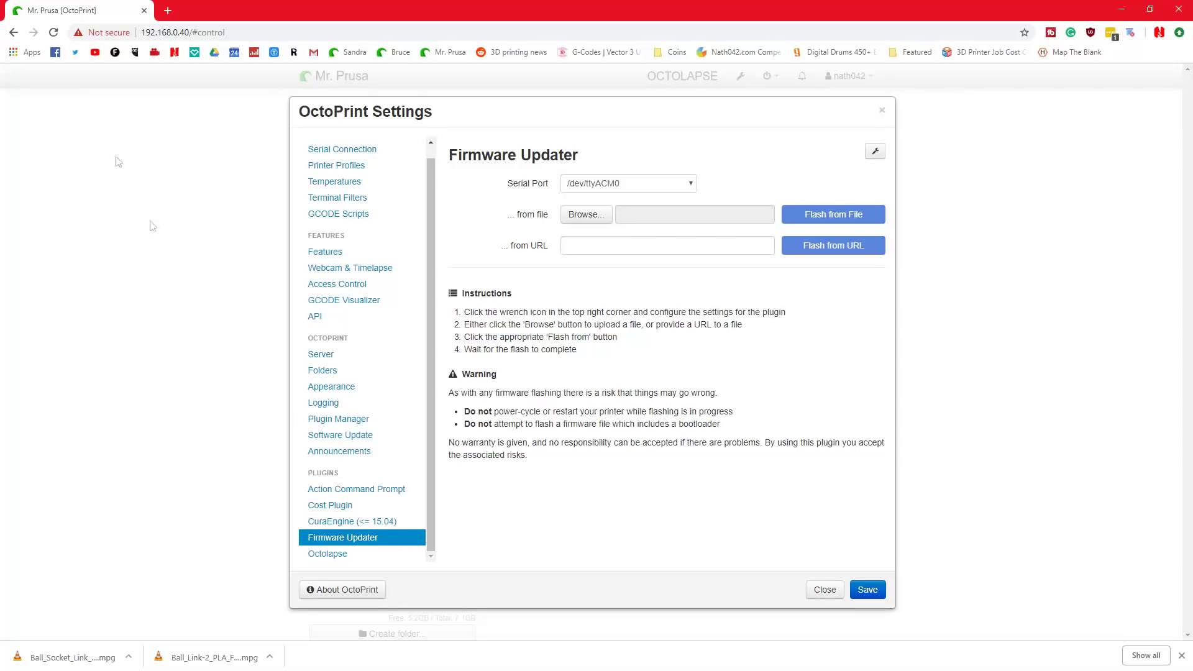
# Search 'prusa firmware', save prusa3d_fw_3_4_0_MK3.zip to the Desktop, and open it in 7-Zip.
pyautogui.click(168, 11)
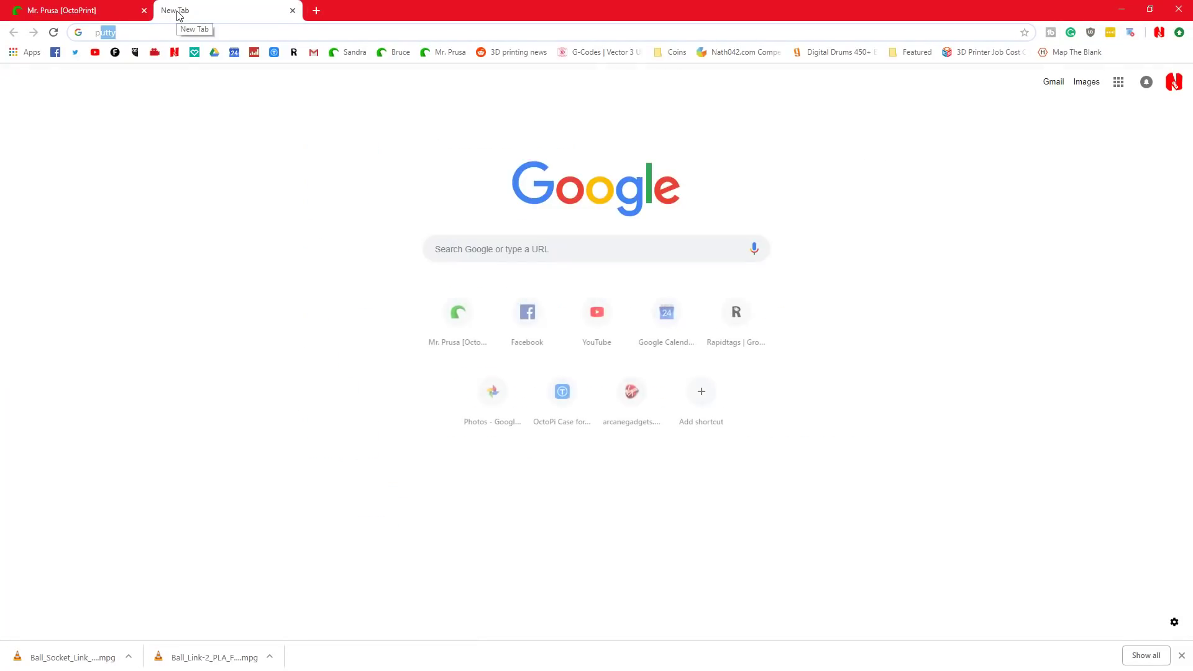
pyautogui.write('prusa firmware')
pyautogui.press('Return')
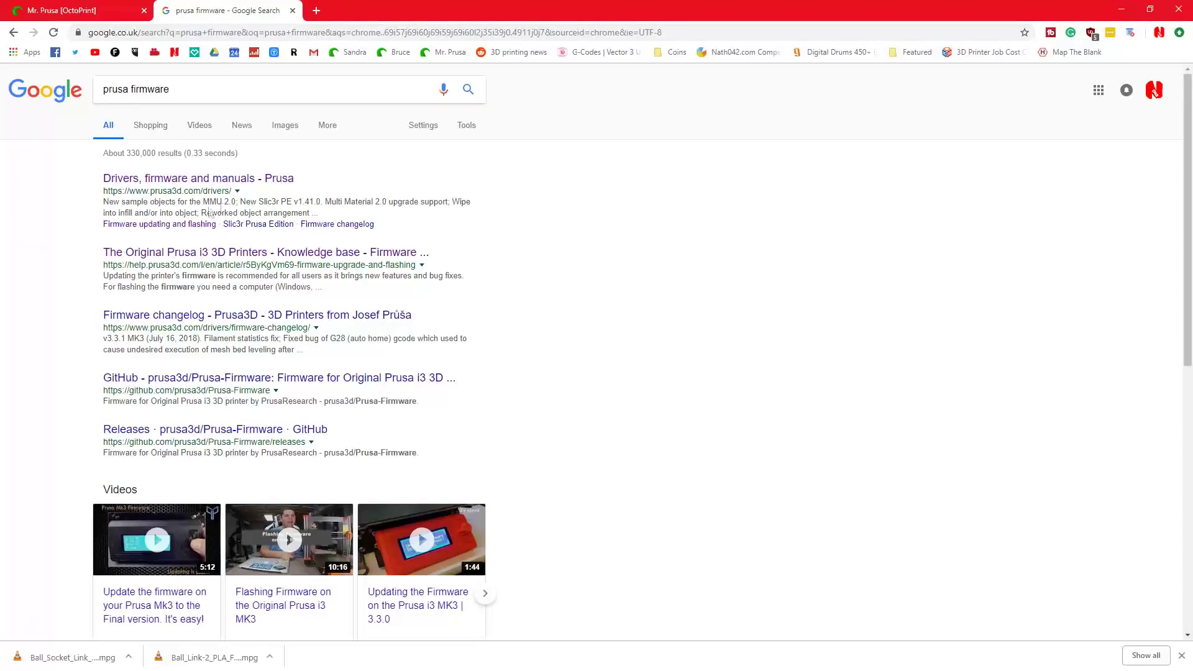
pyautogui.click(208, 178)
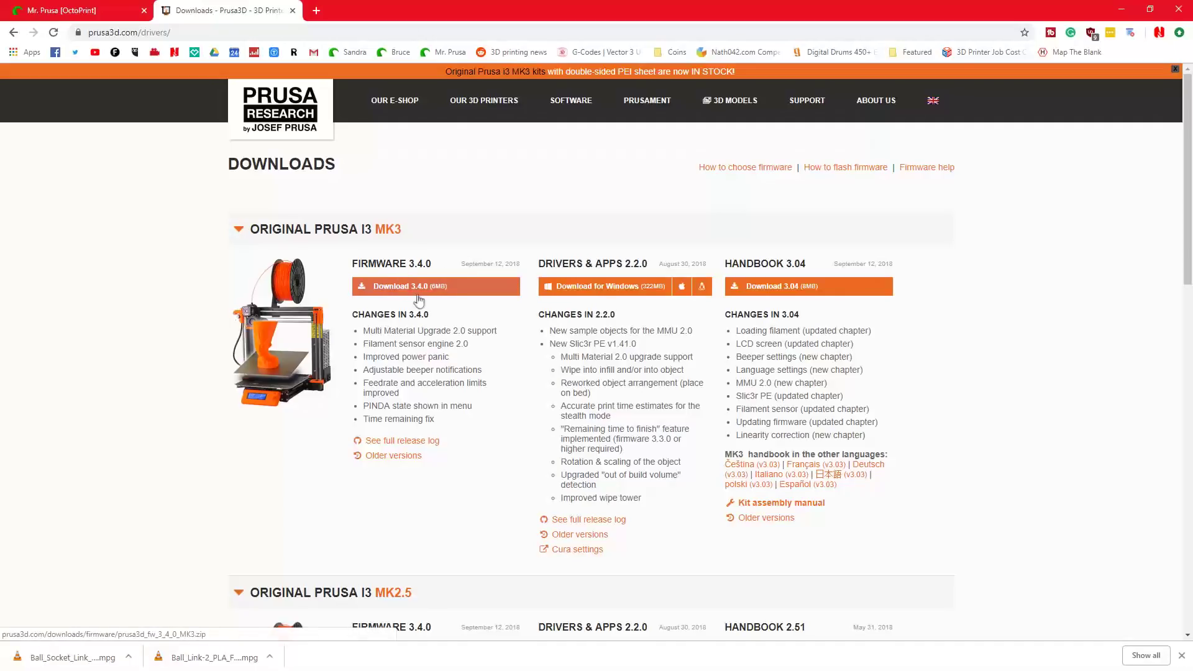
pyautogui.click(430, 291)
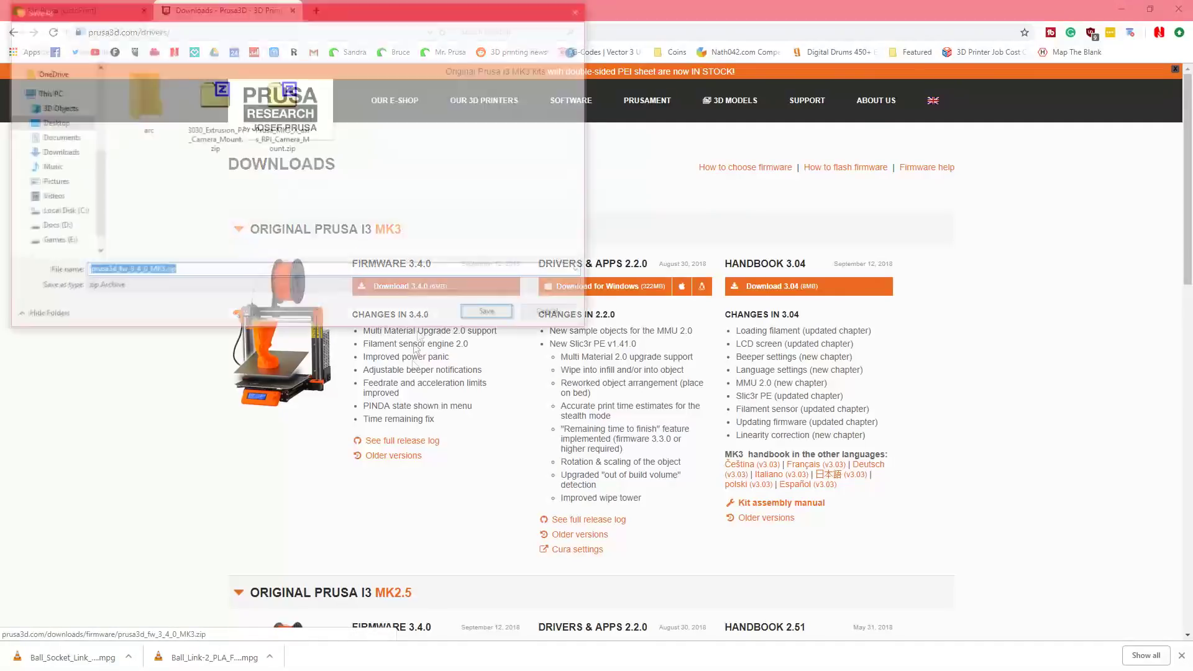
pyautogui.click(492, 315)
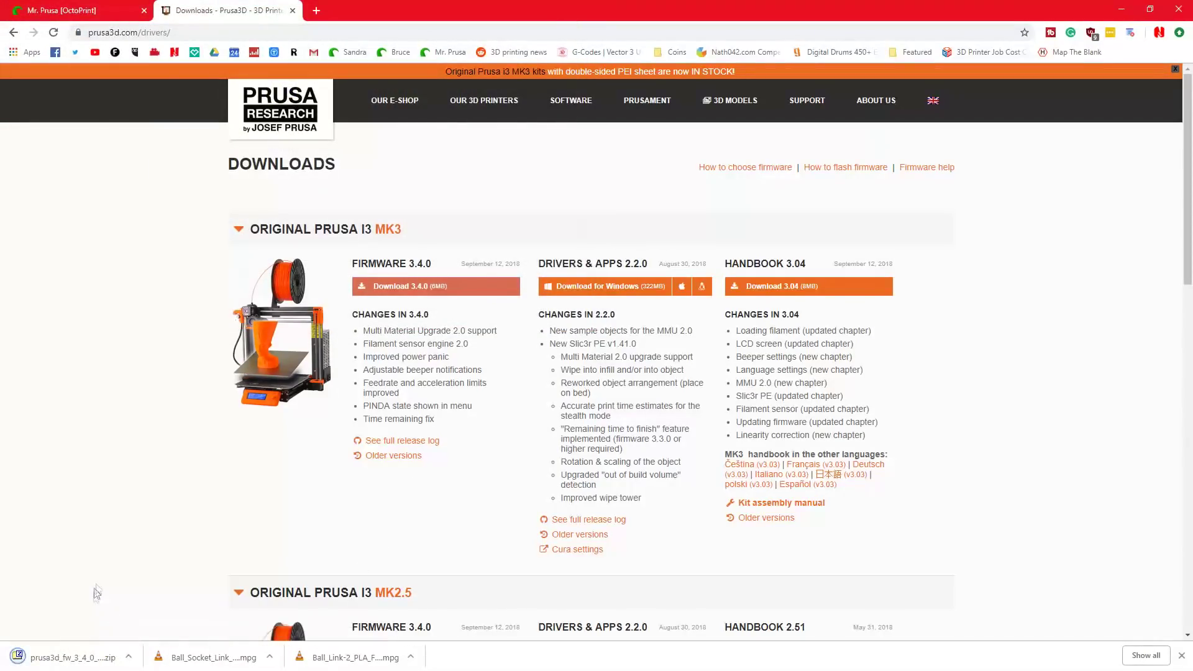
pyautogui.click(87, 658)
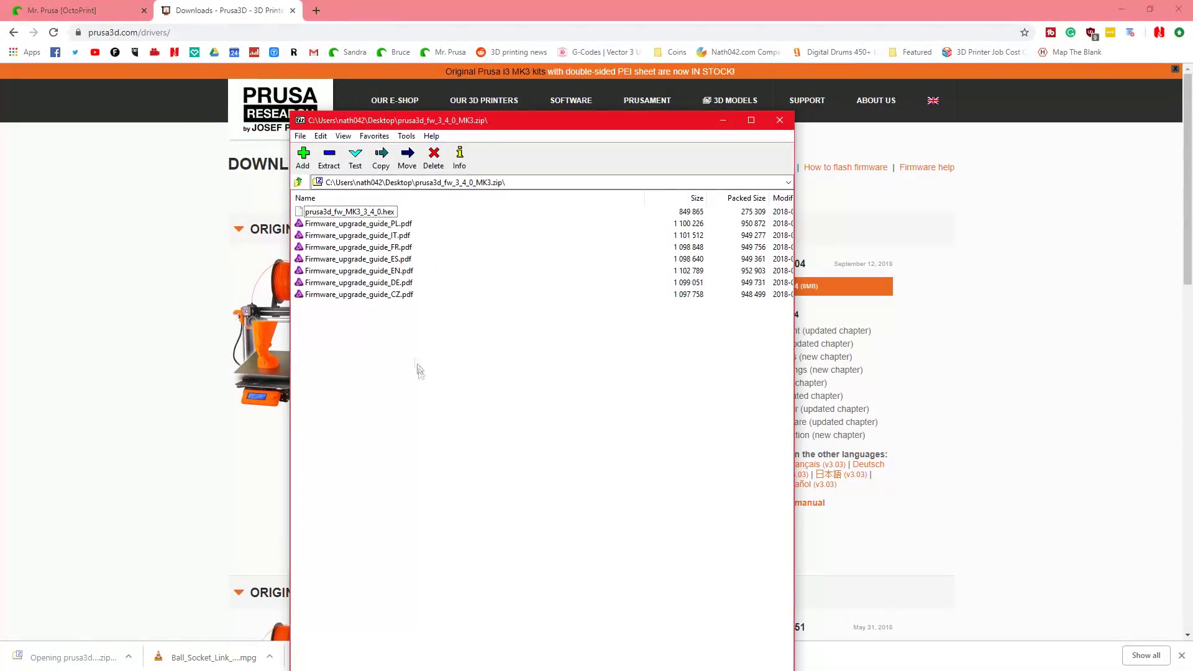
pyautogui.click(364, 212)
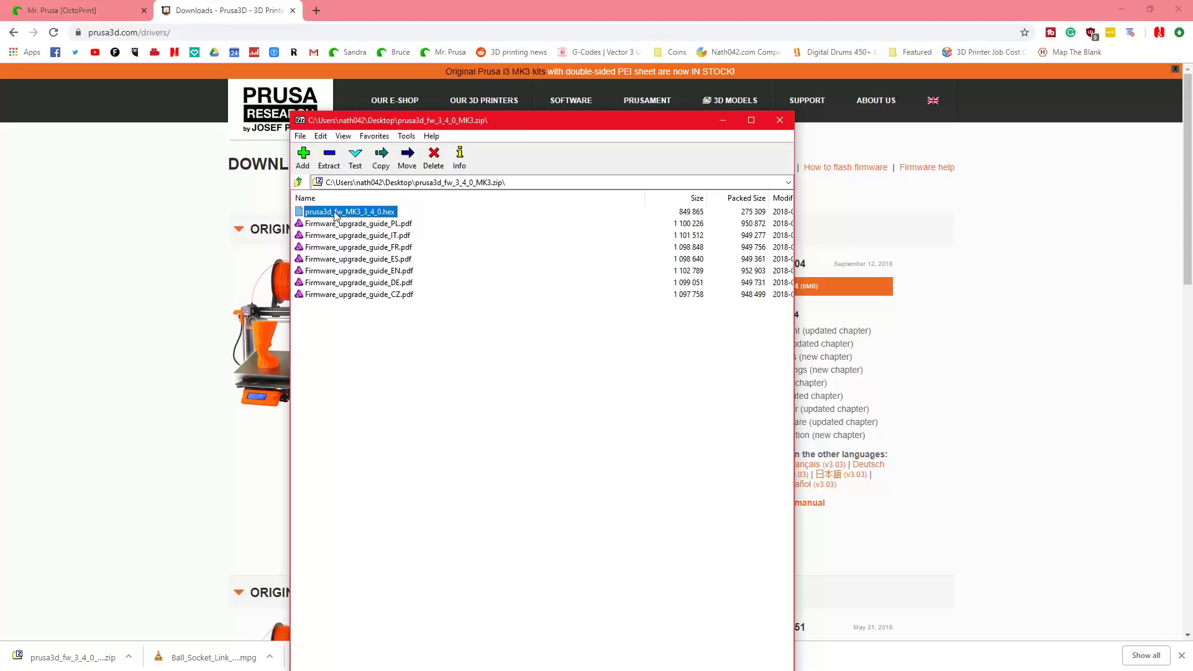
pyautogui.moveTo(336, 216); pyautogui.dragTo(410, 209)
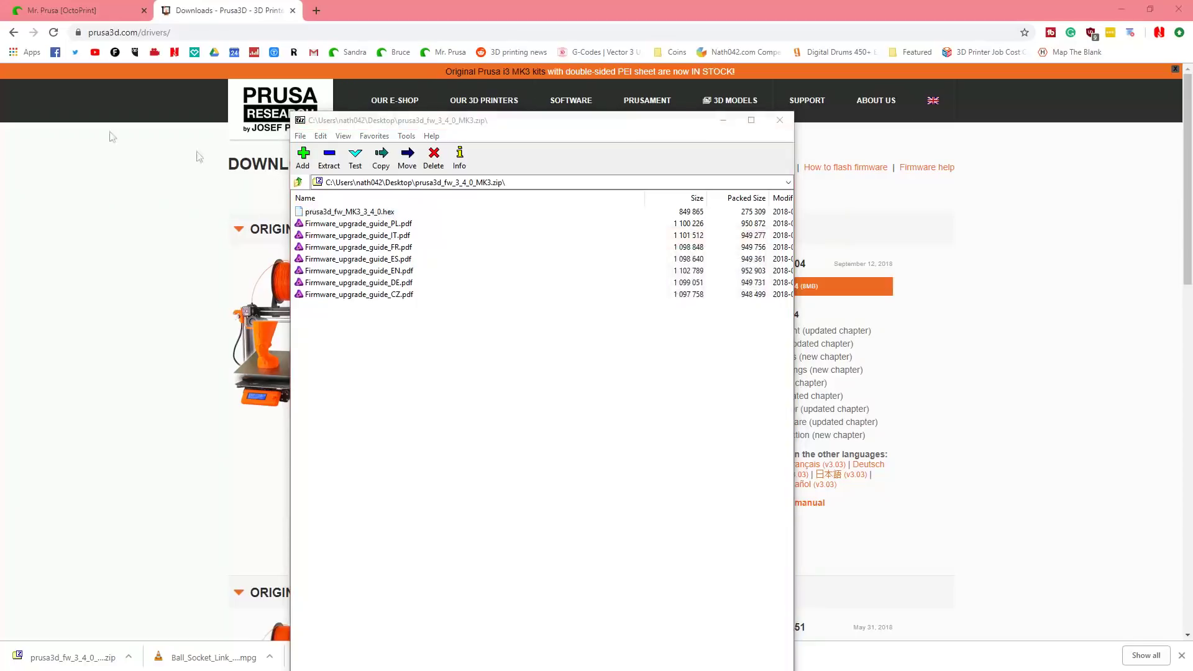
pyautogui.click(780, 120)
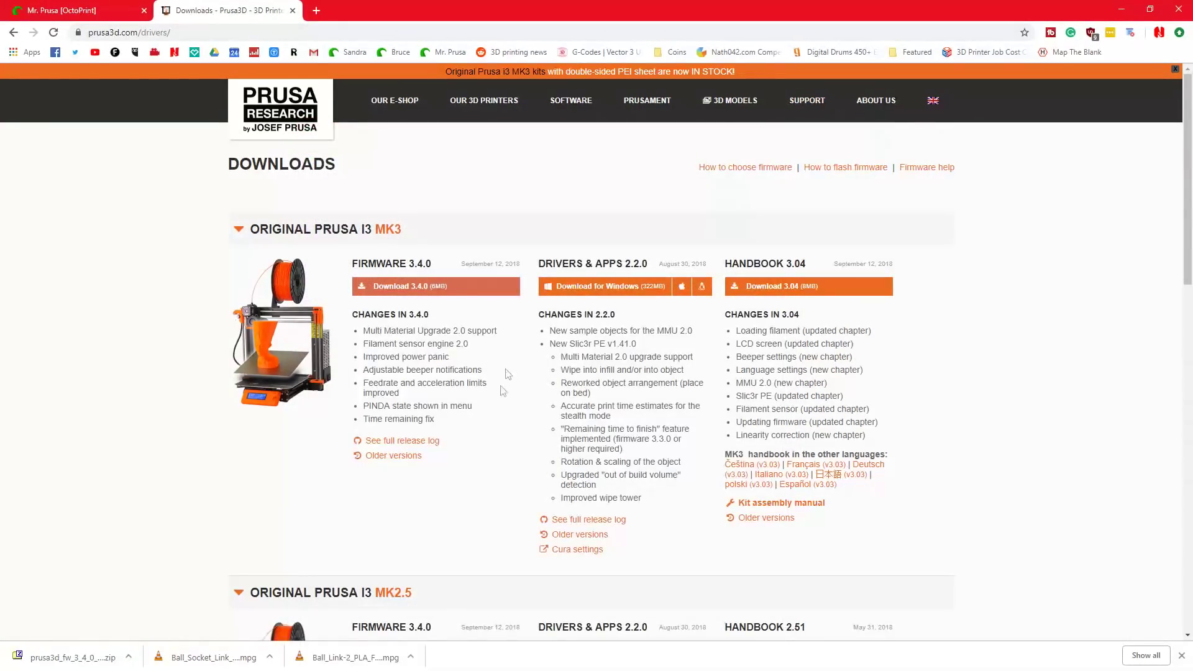
# Load prusa3d_fw_MK3_3_4_0.hex into the Firmware Updater's flash-from-file field.
pyautogui.click(42, 8)
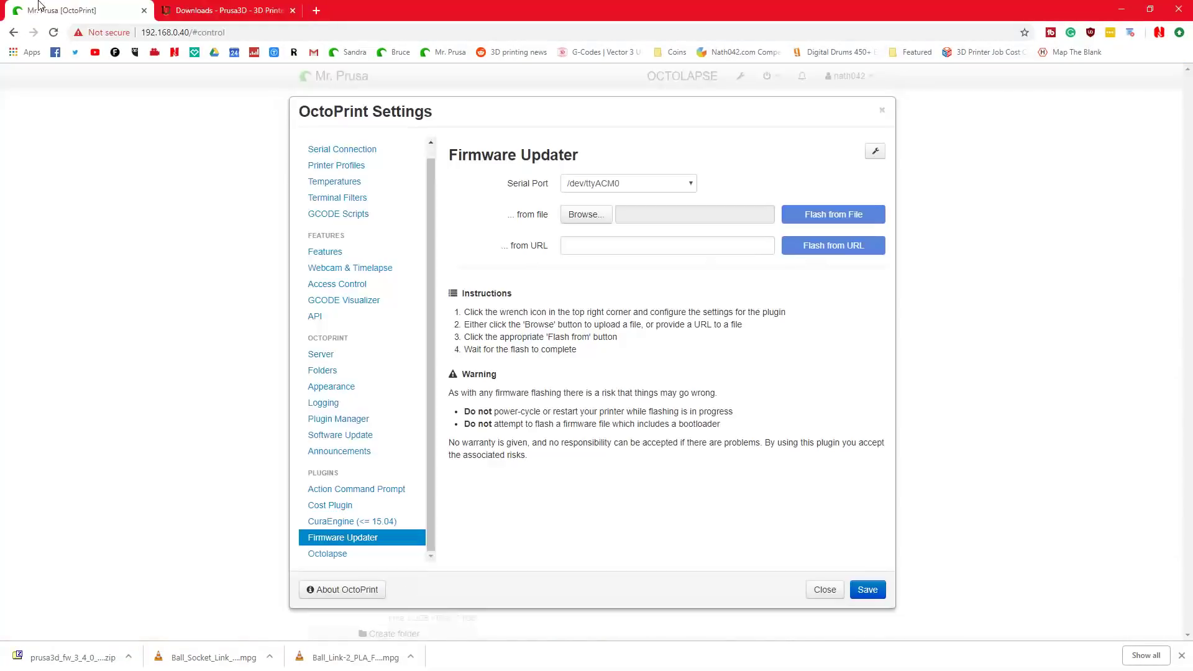
pyautogui.click(606, 214)
pyautogui.click(209, 107)
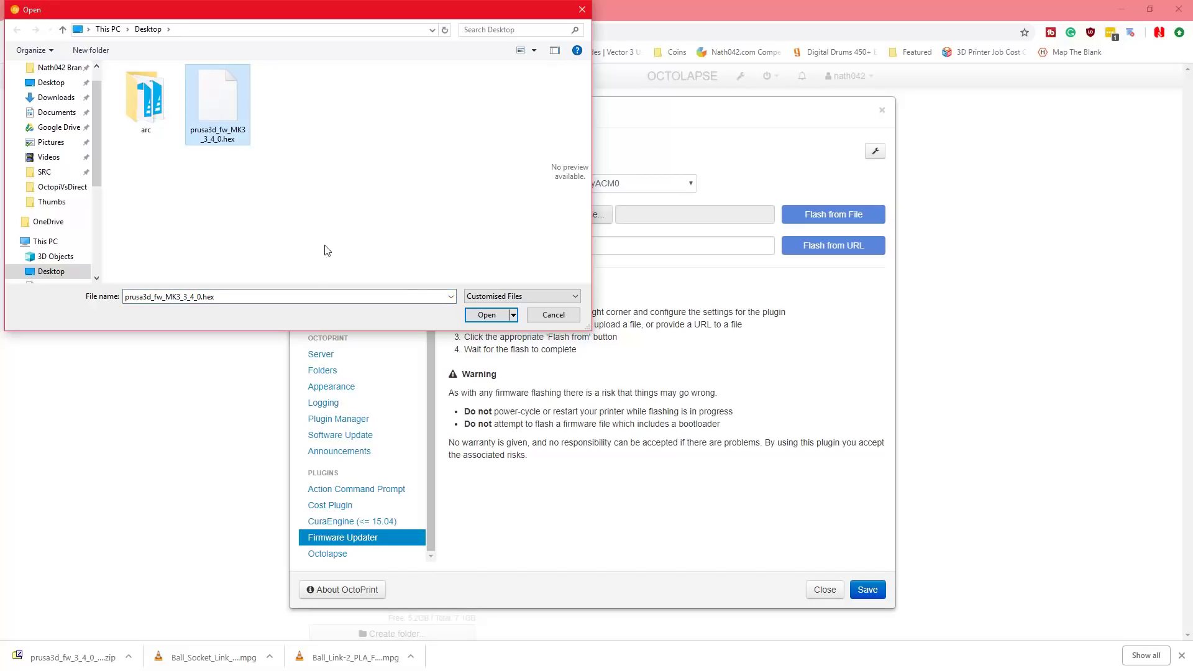
pyautogui.click(487, 315)
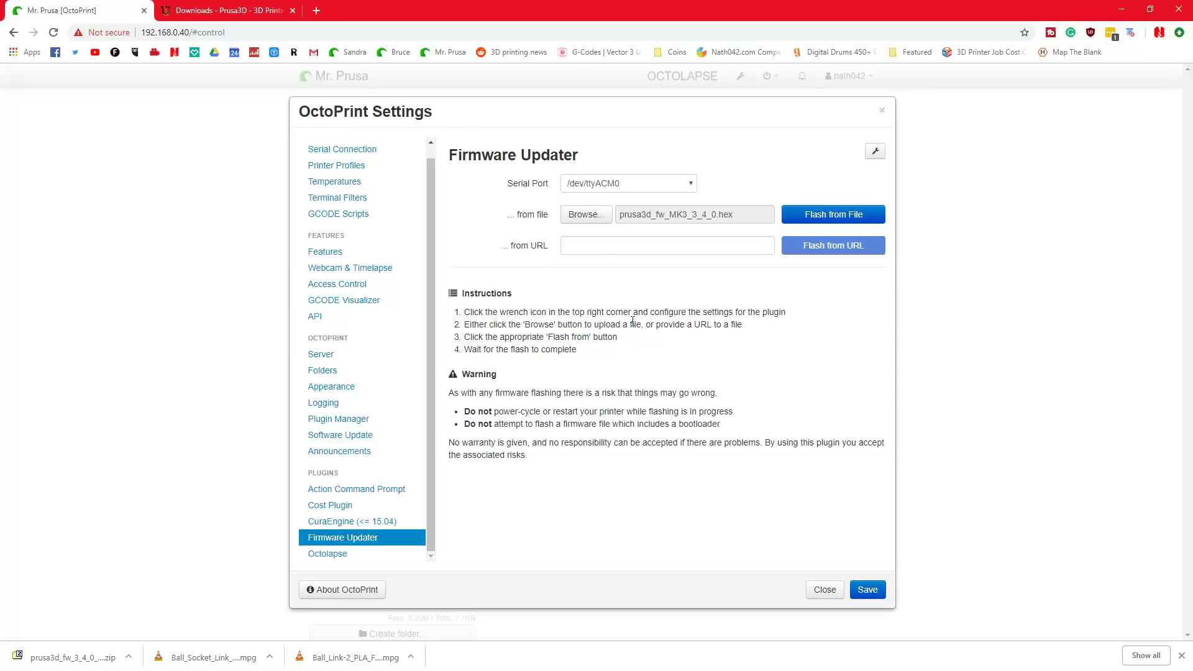
pyautogui.moveTo(653, 322); pyautogui.dragTo(697, 327)
pyautogui.click(707, 330)
# Close OctoPrint Settings and bring up the Terminal tab's log.
pyautogui.click(1027, 383)
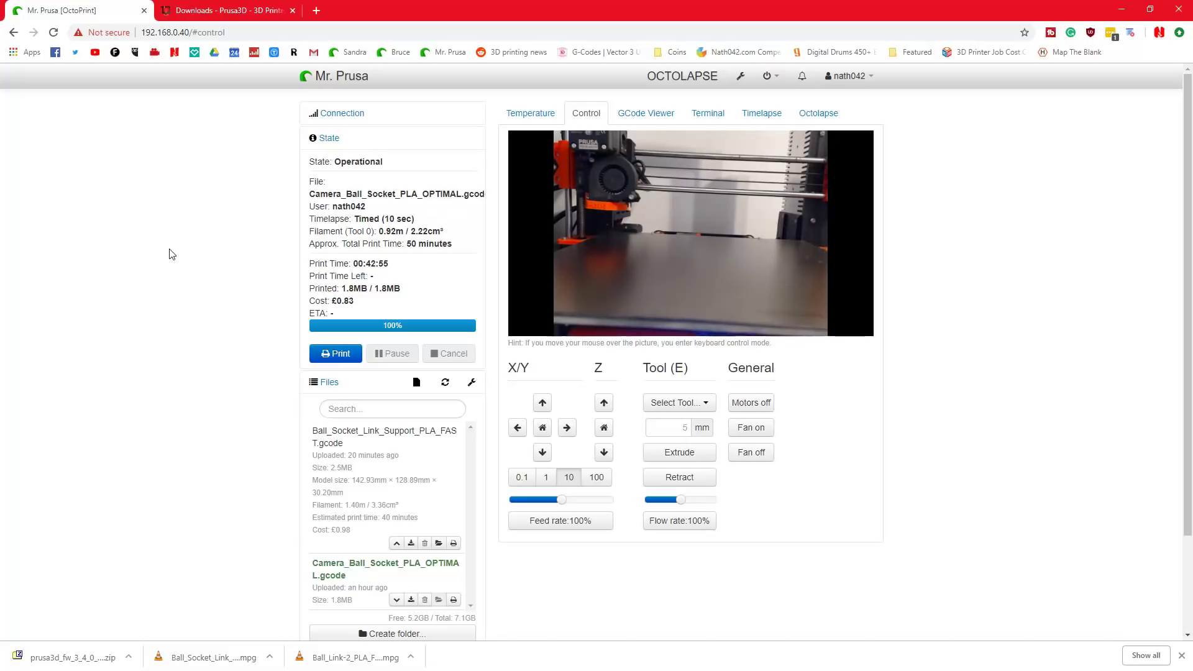
pyautogui.click(706, 122)
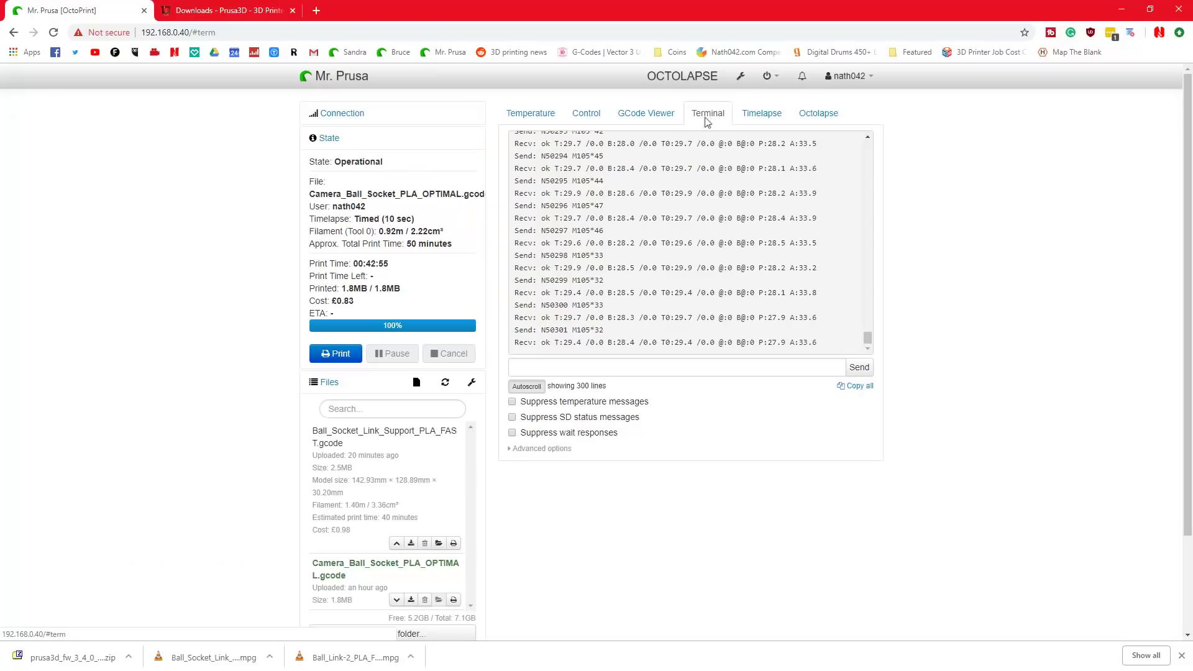
# Disconnect and reconnect the printer, then scroll the terminal to review its startup output.
pyautogui.click(329, 114)
pyautogui.click(373, 302)
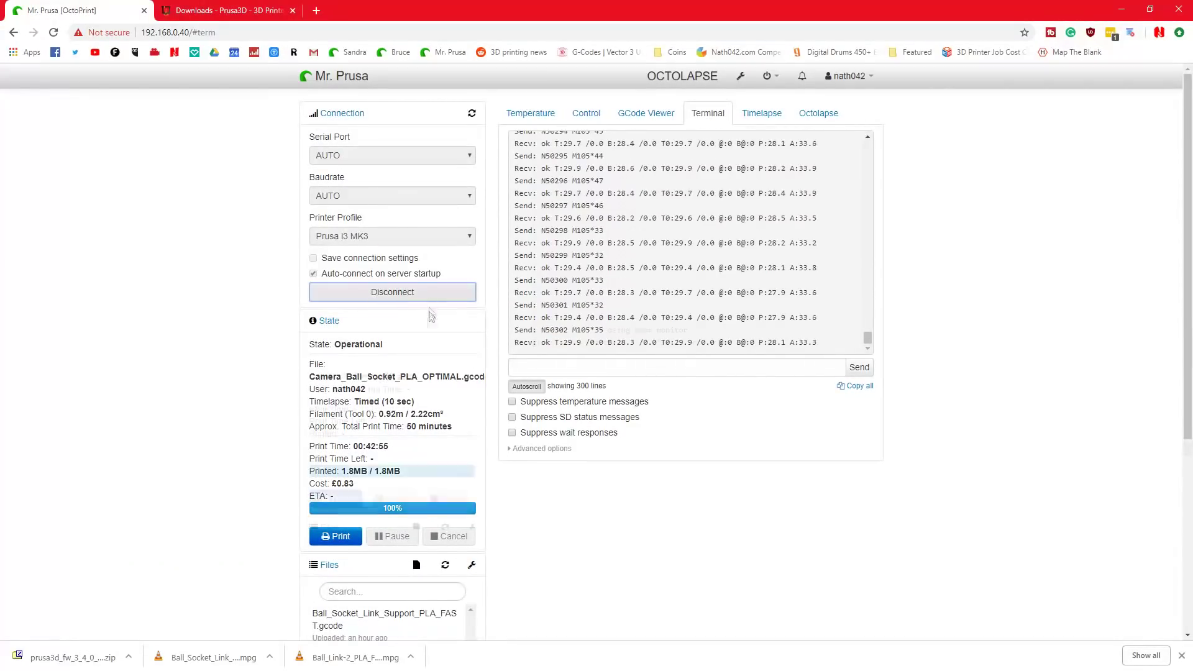
pyautogui.click(399, 304)
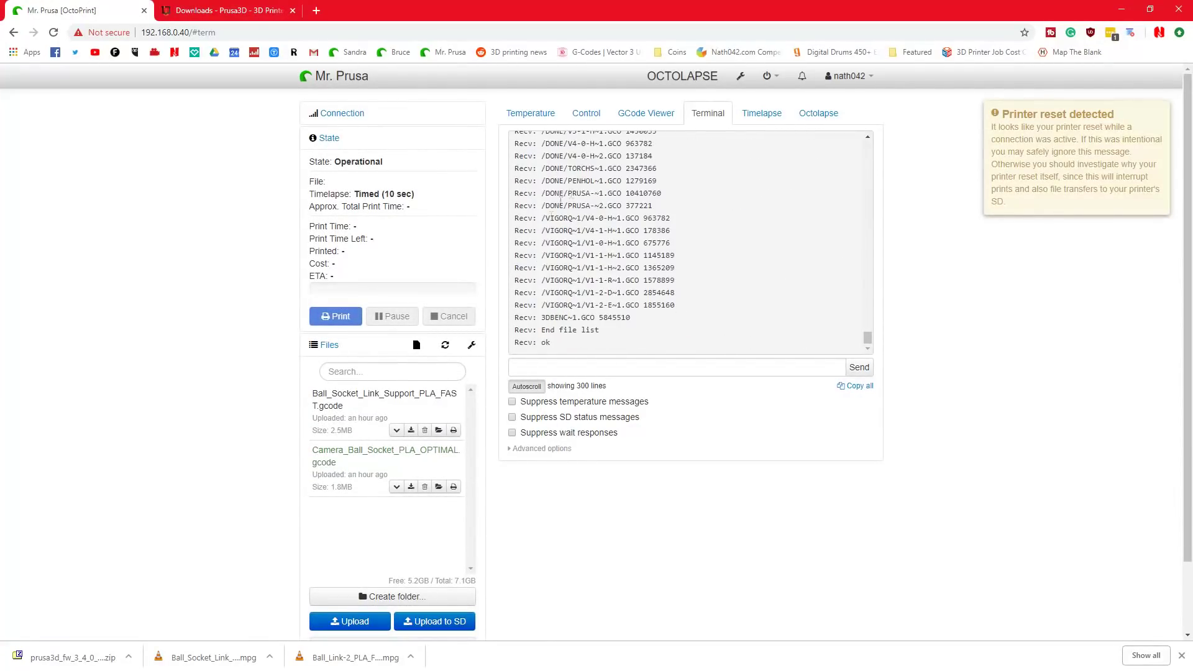
pyautogui.scroll(15, 601, 342)
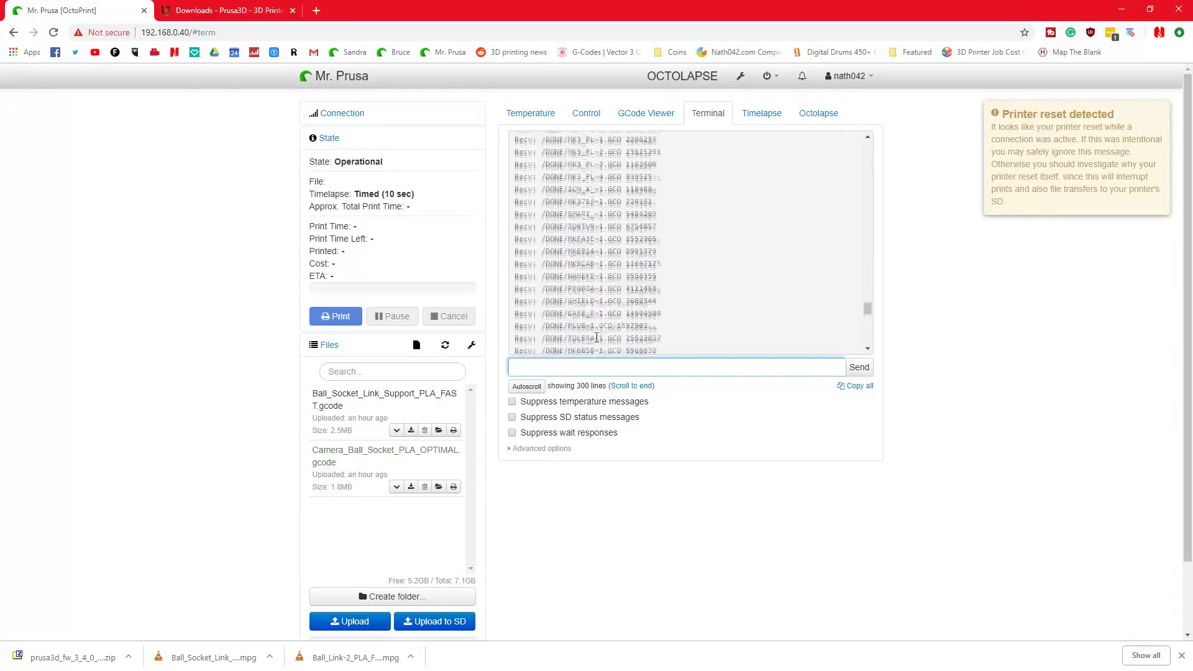
pyautogui.scroll(-2, 585, 329)
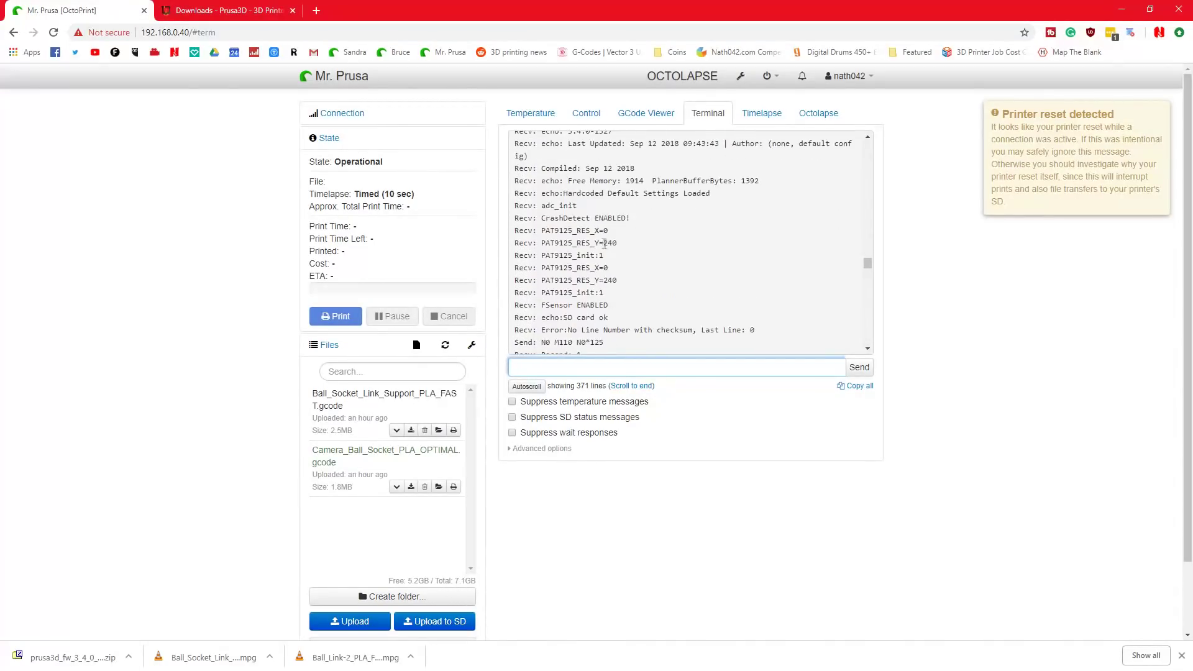
pyautogui.scroll(3, 635, 229)
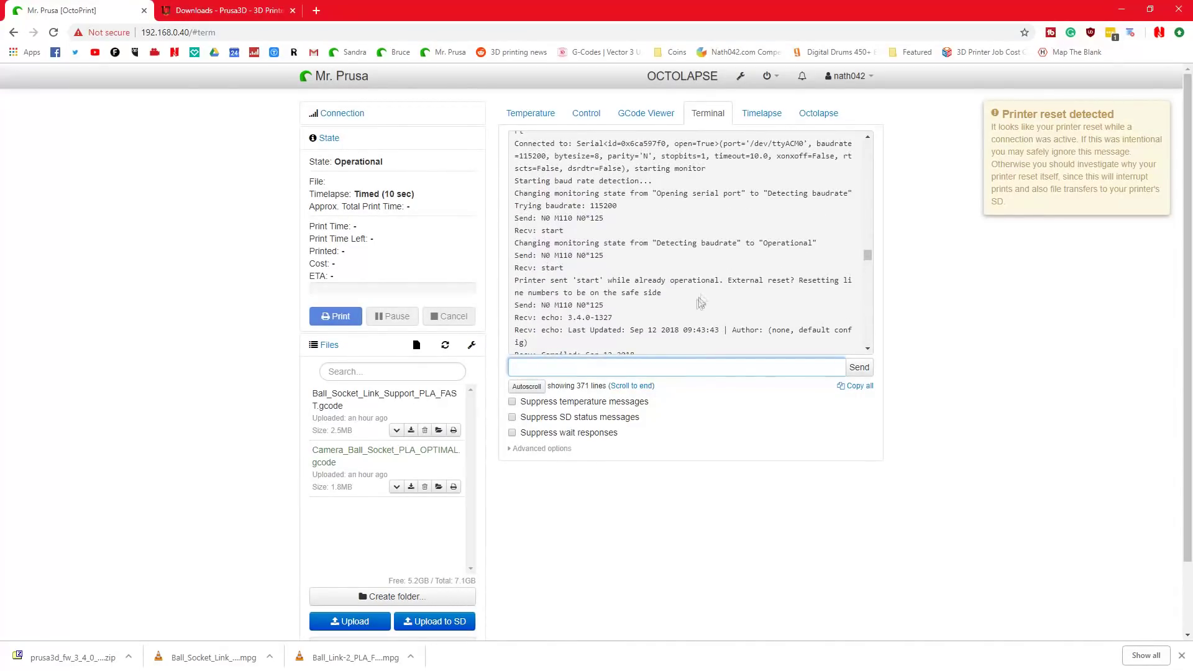
pyautogui.scroll(-1, 697, 304)
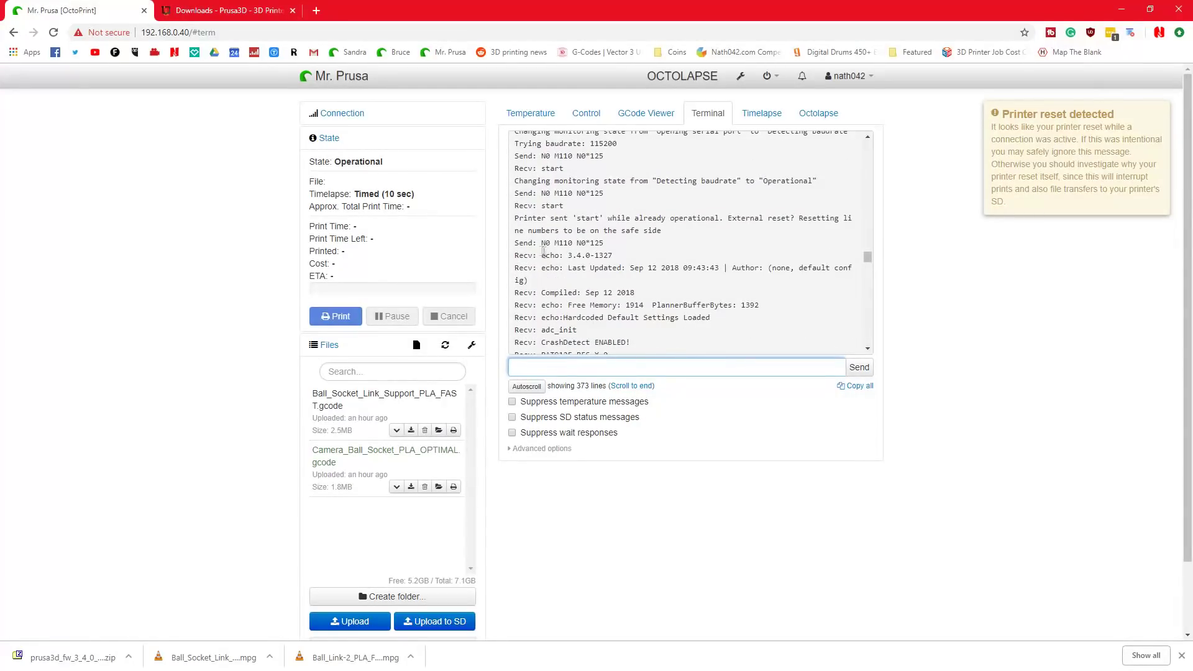
pyautogui.moveTo(524, 254); pyautogui.dragTo(626, 257)
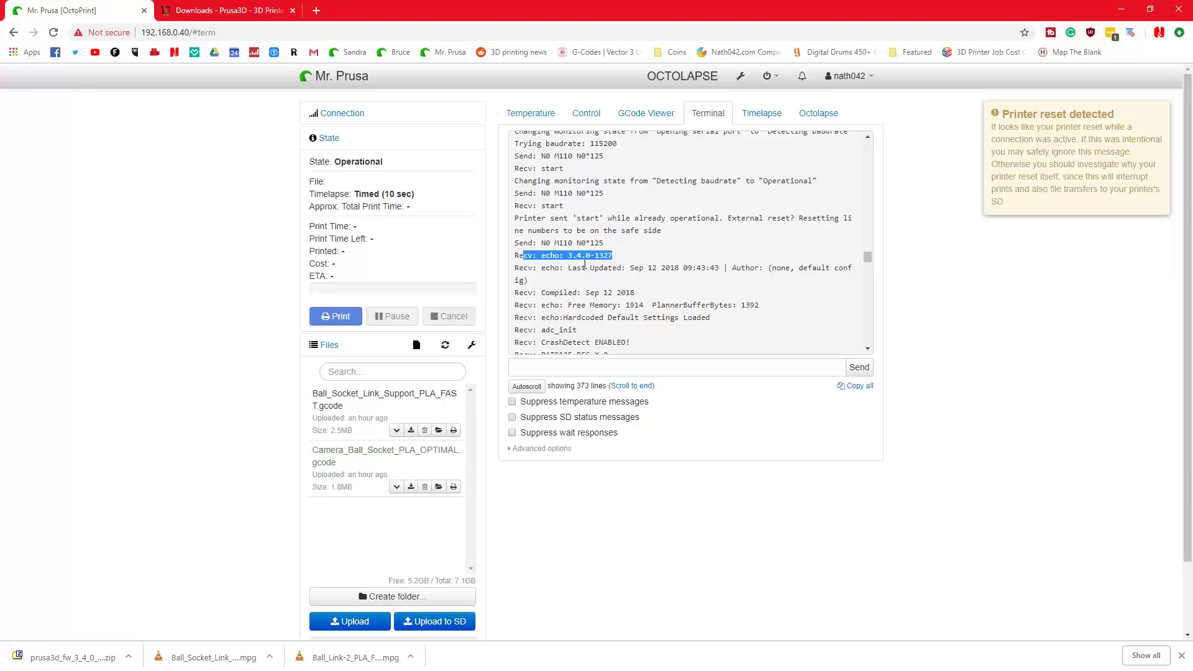
pyautogui.moveTo(586, 252)
pyautogui.mouseDown()
pyautogui.moveTo(618, 263)
pyautogui.moveTo(586, 261)
pyautogui.moveTo(599, 256)
pyautogui.mouseUp()
pyautogui.click(606, 255)
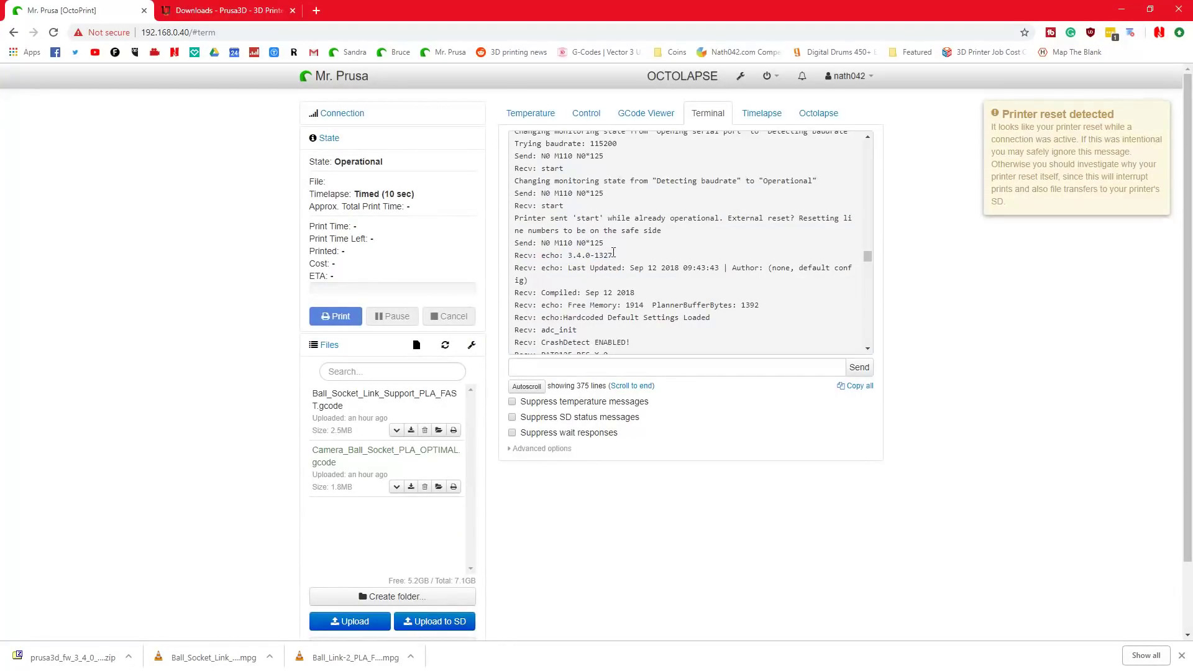
pyautogui.click(580, 267)
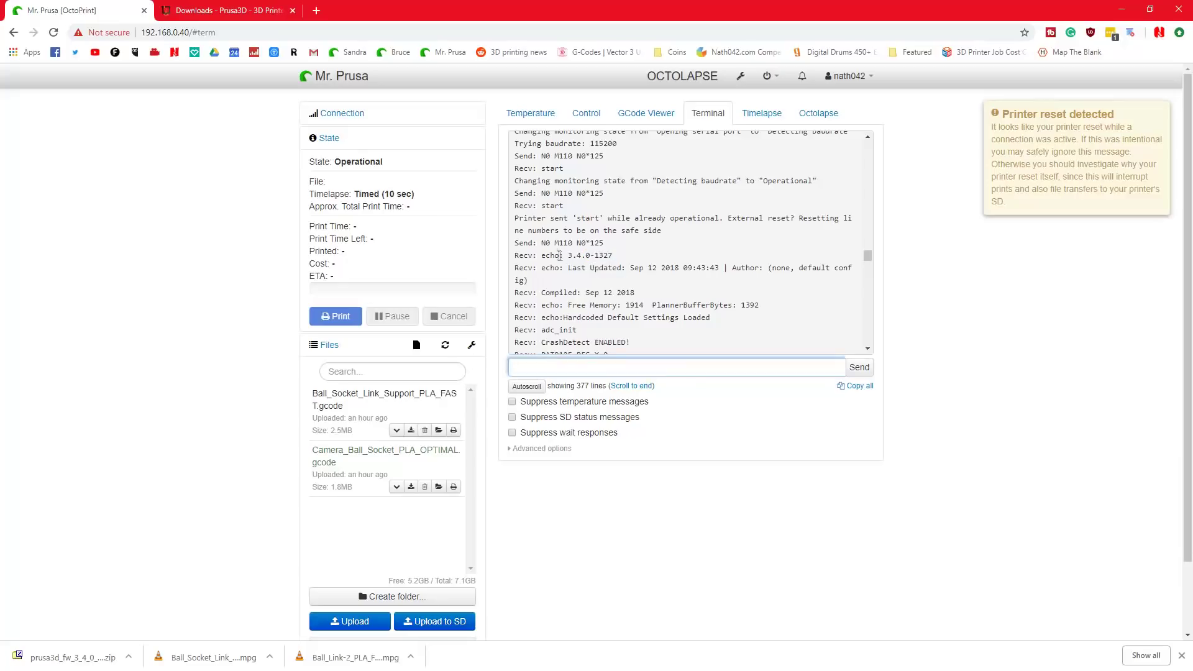
pyautogui.moveTo(551, 256); pyautogui.dragTo(635, 271)
pyautogui.click(606, 247)
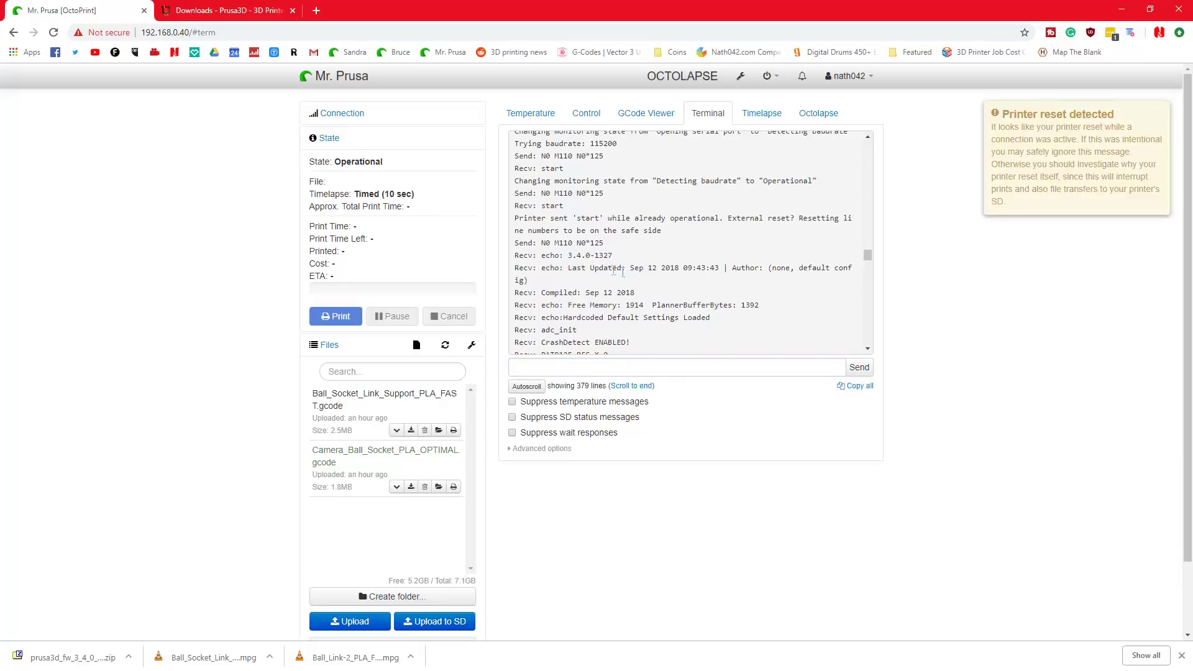
pyautogui.scroll(2, 598, 268)
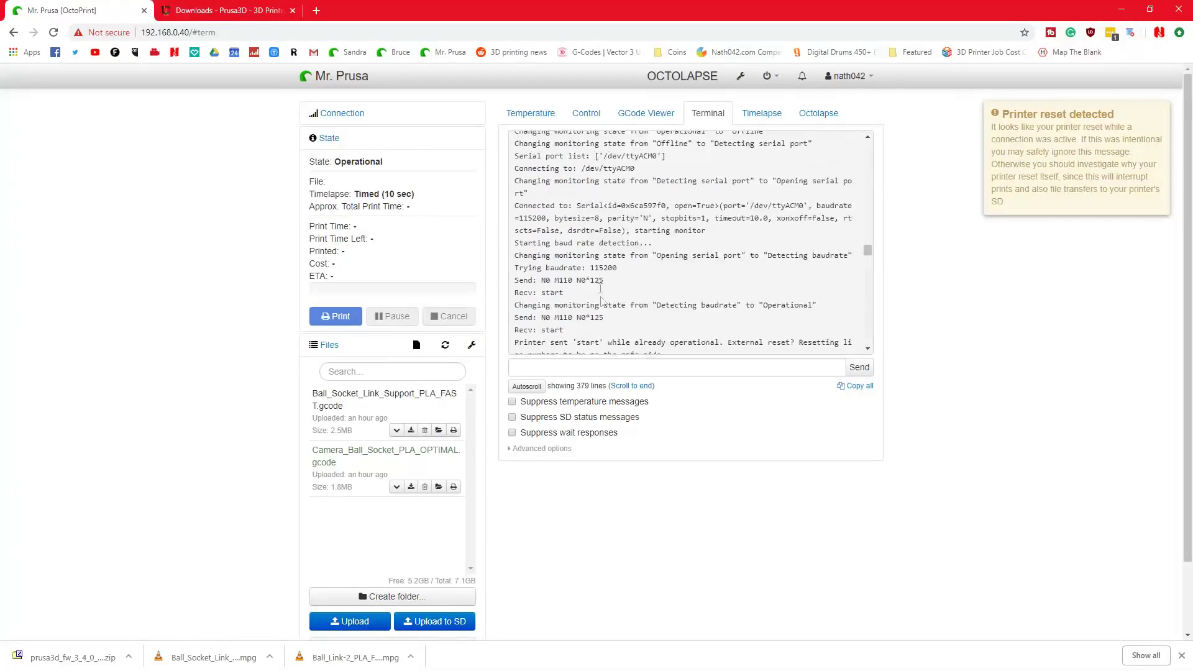
pyautogui.scroll(-3, 632, 302)
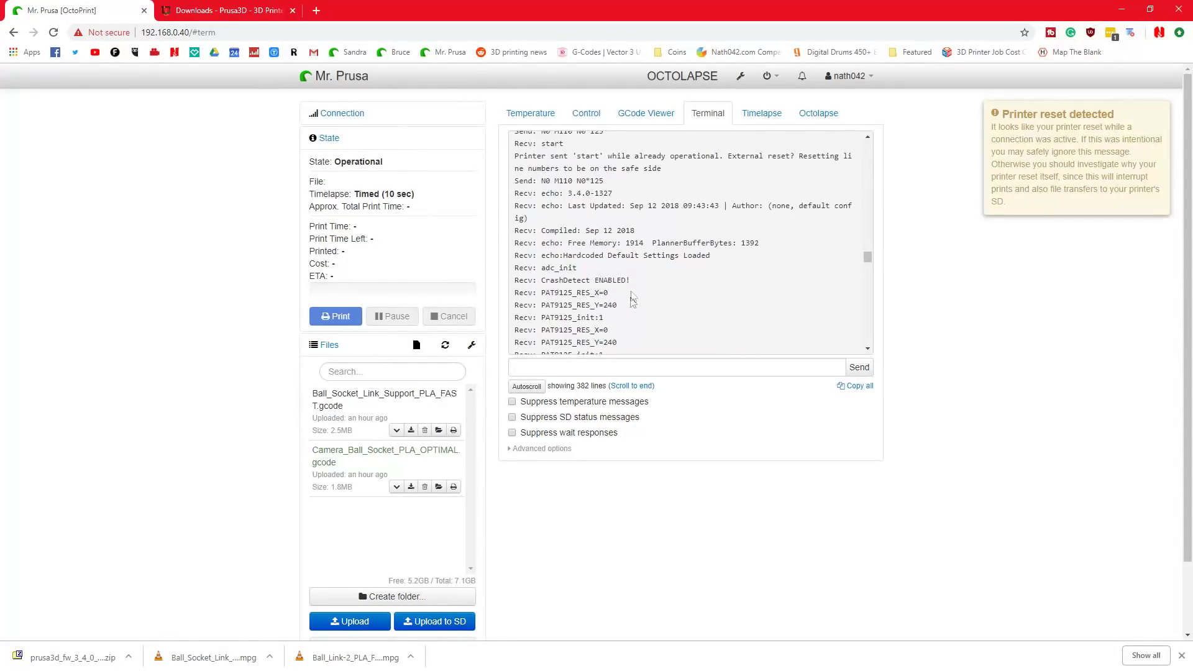
pyautogui.scroll(-20, 643, 258)
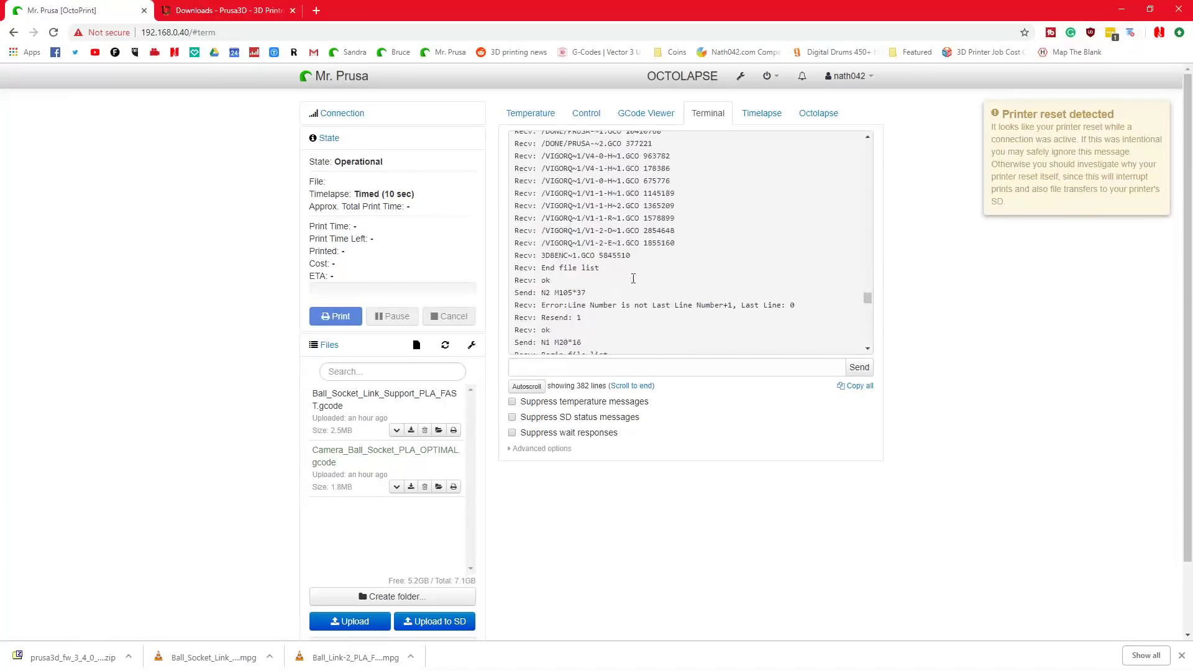
pyautogui.scroll(-5, 630, 285)
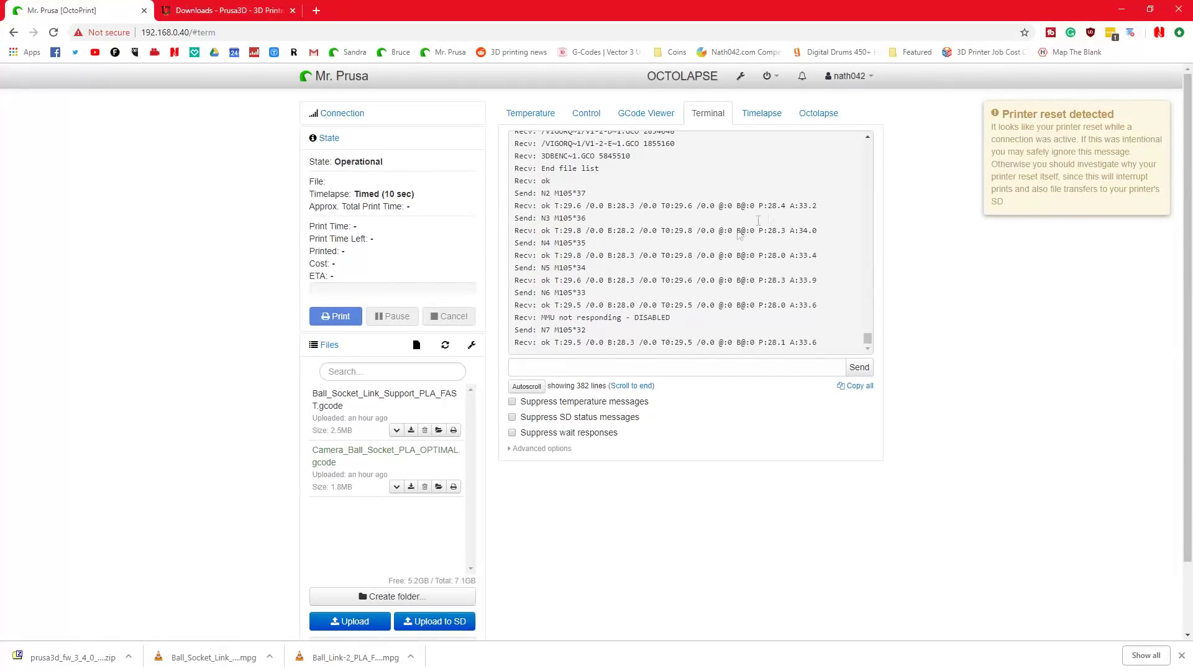
pyautogui.scroll(-1, 632, 266)
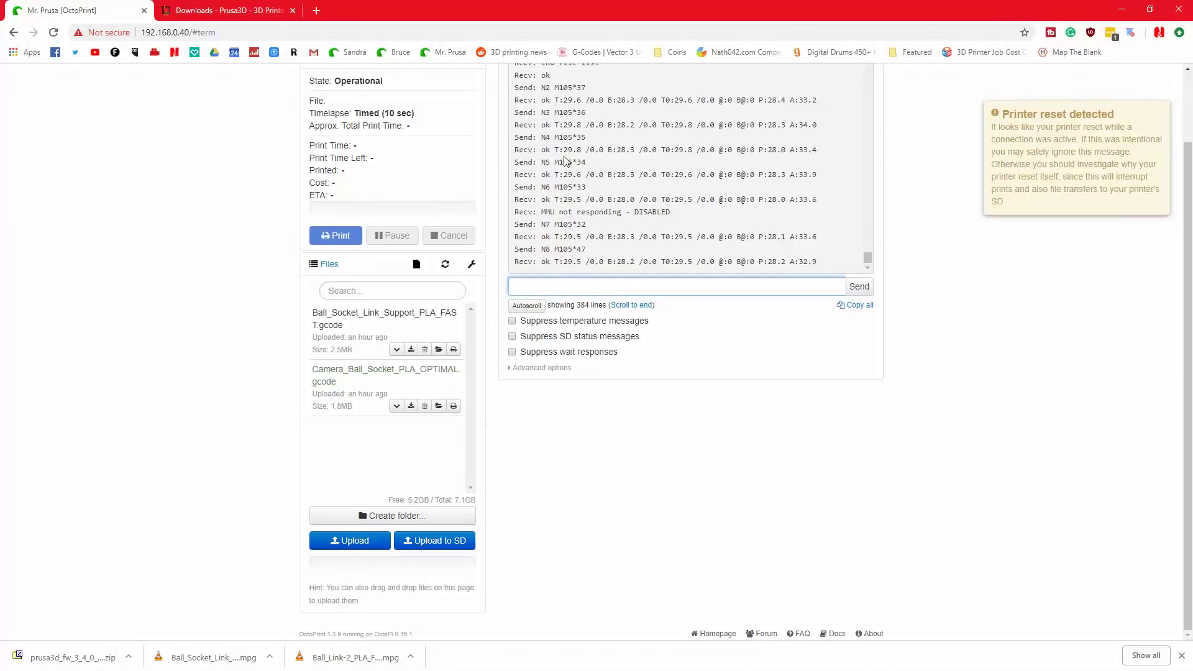
pyautogui.scroll(1, 1008, 449)
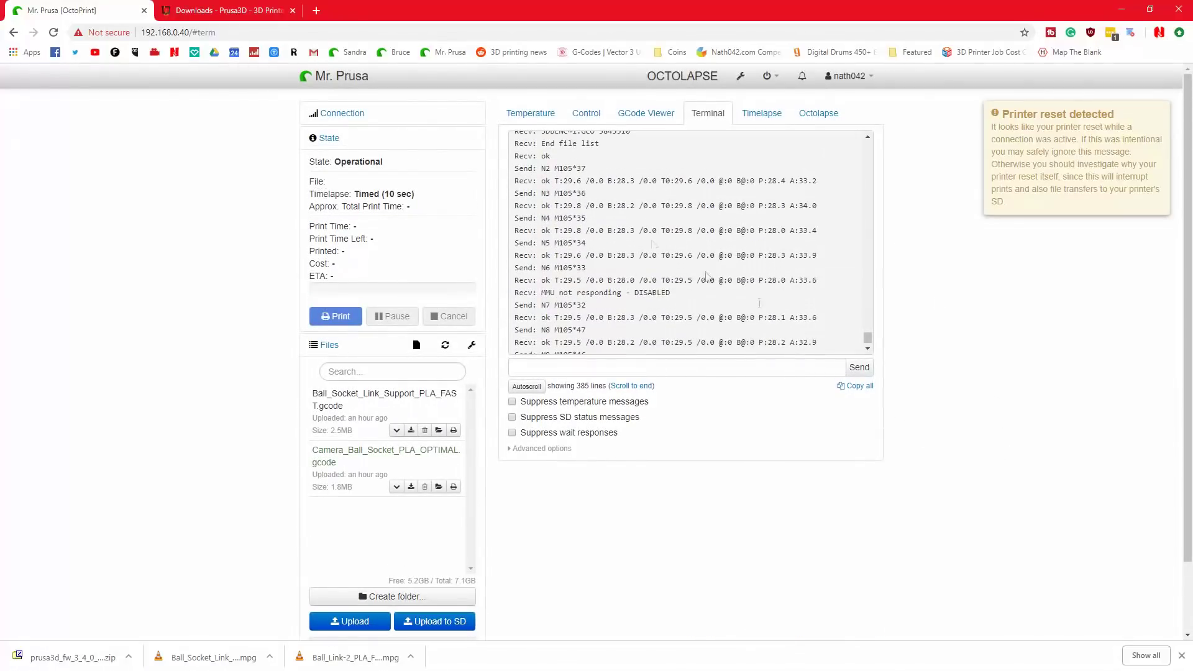